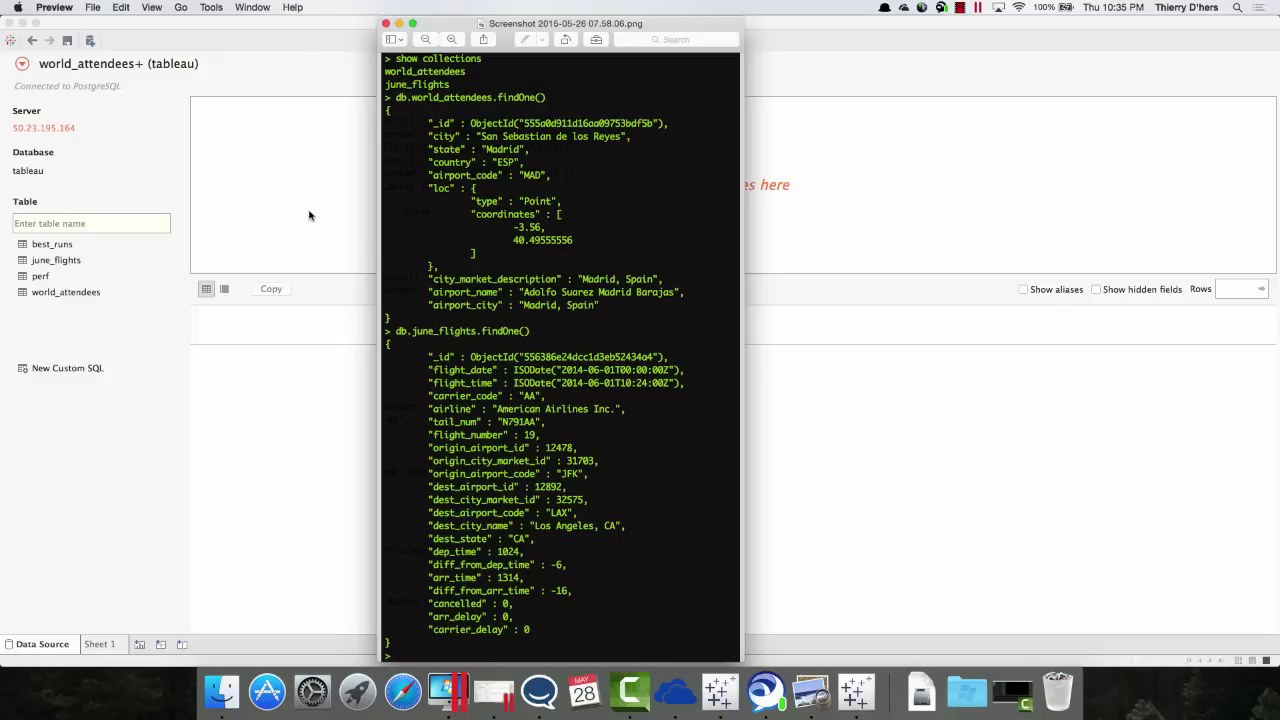
# Join world_attendees and june_flights on Airport Code and review the inner join settings
pyautogui.click(144, 141)
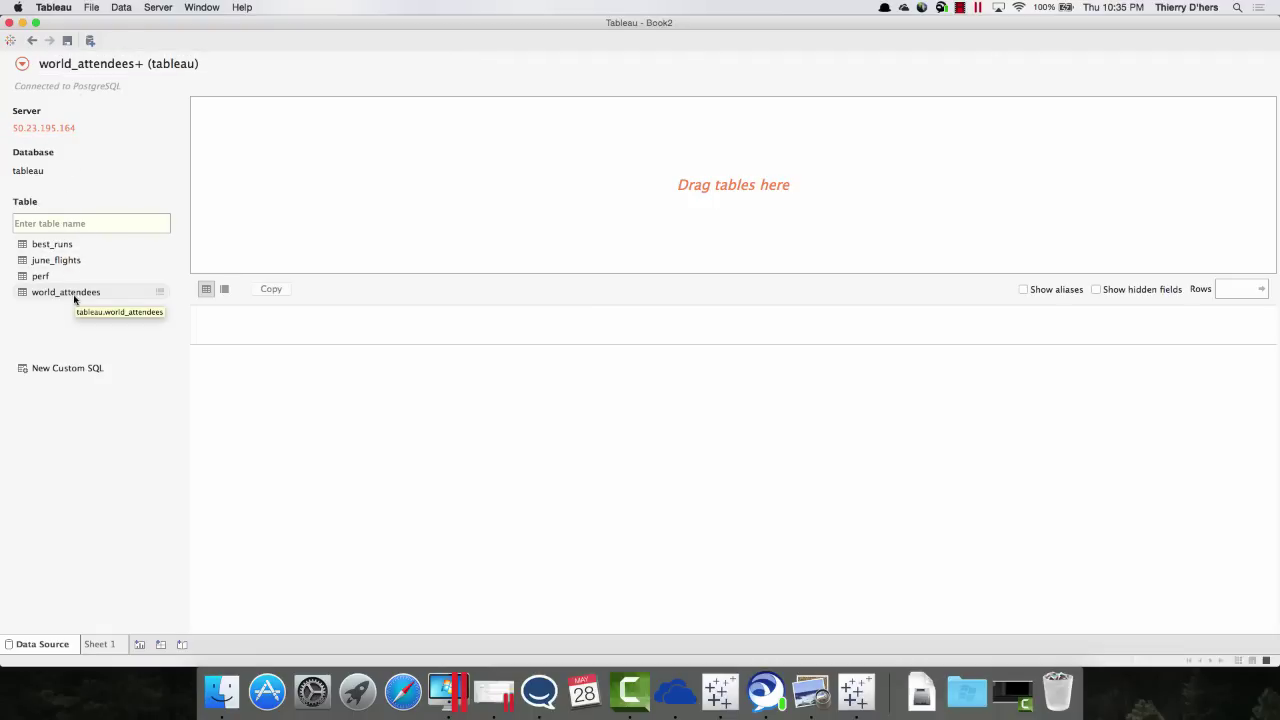
pyautogui.moveTo(60, 292); pyautogui.dragTo(323, 140)
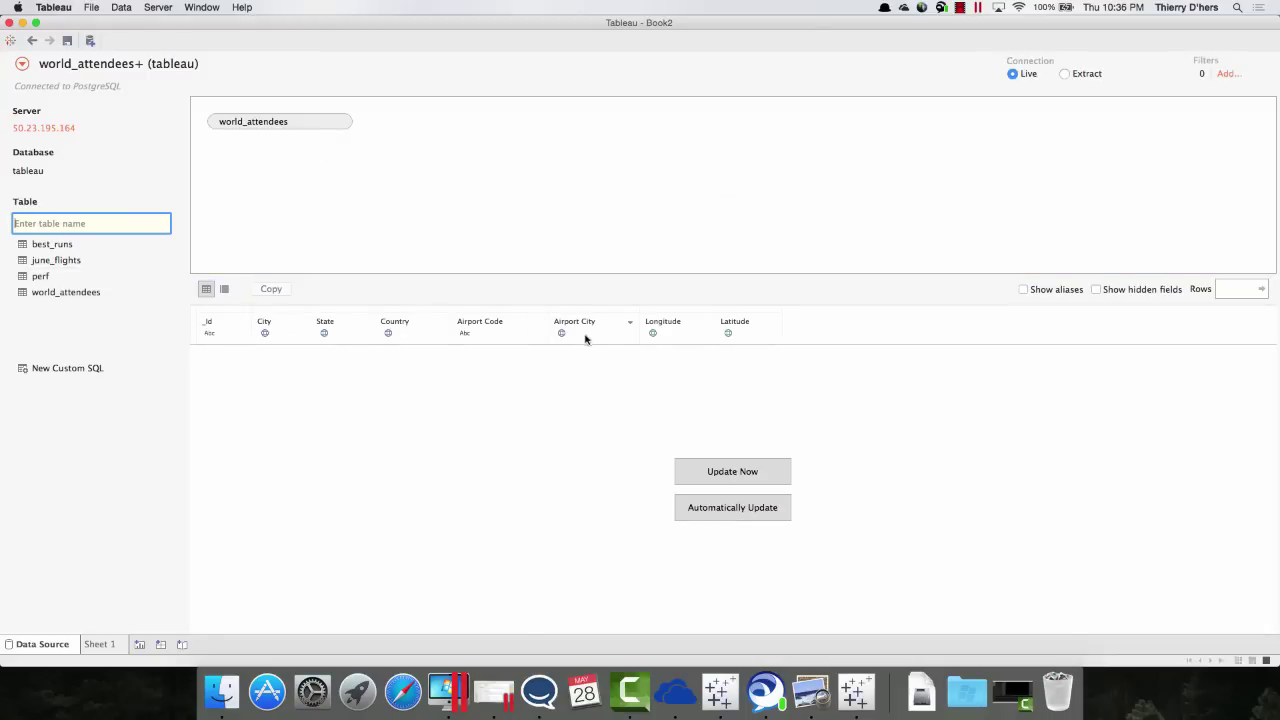
pyautogui.moveTo(60, 262); pyautogui.dragTo(482, 152)
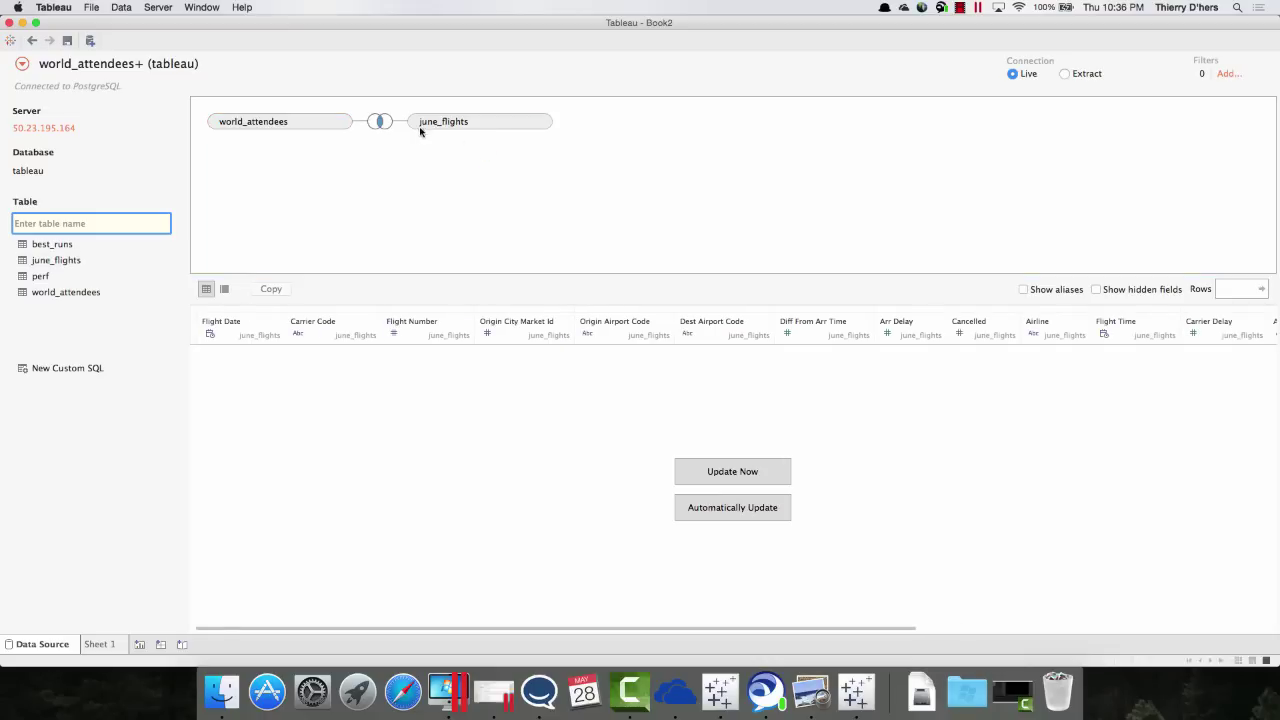
pyautogui.click(382, 125)
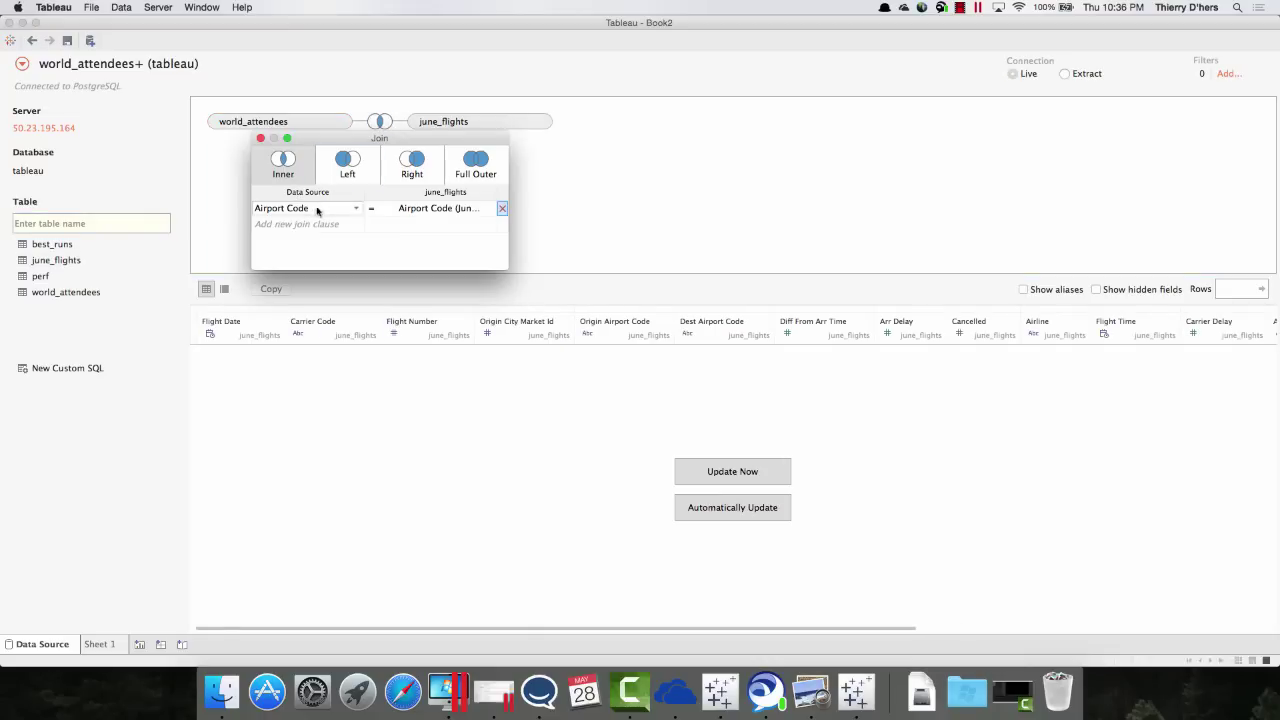
# Start a new data source filter on the Origin City Market Id field
pyautogui.click(564, 221)
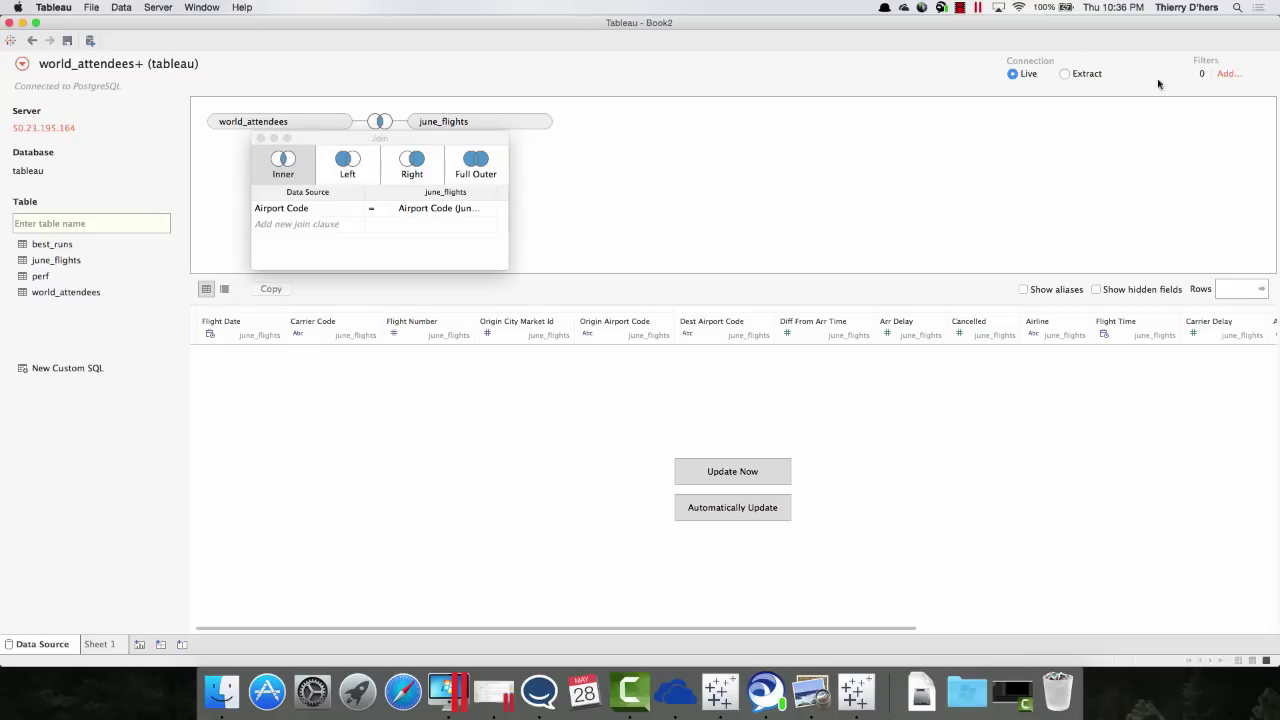
pyautogui.click(1226, 75)
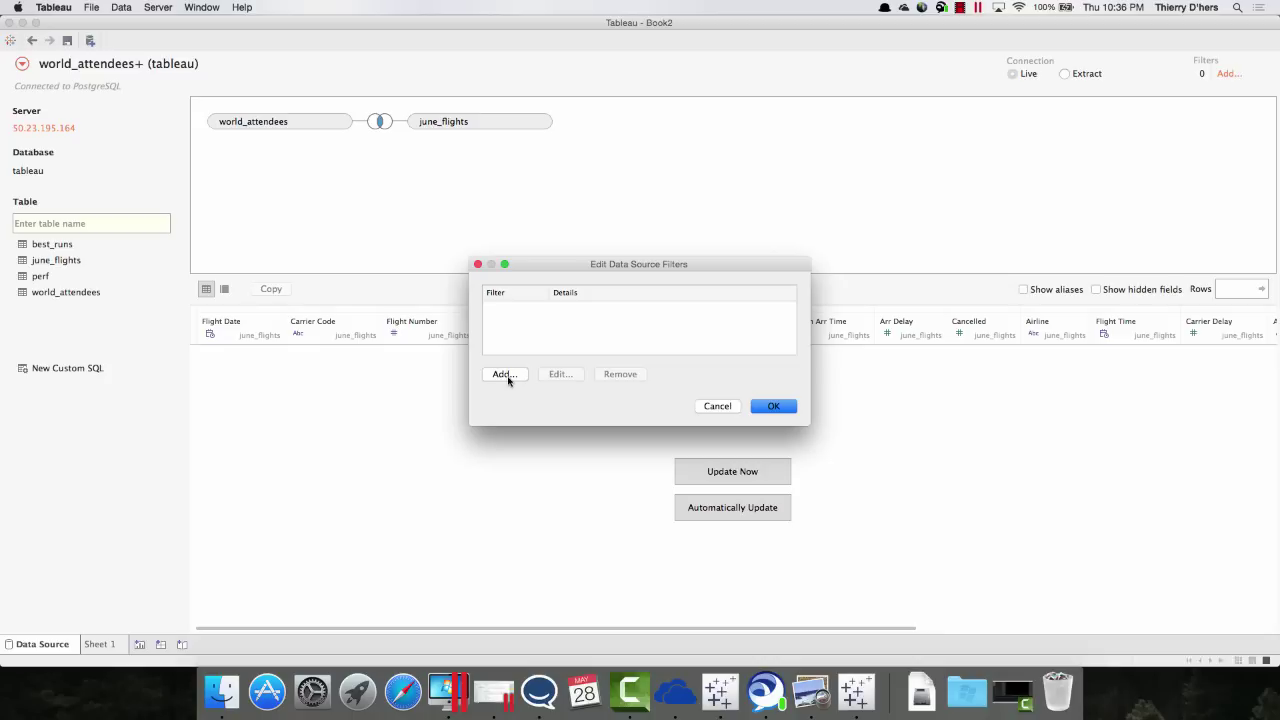
pyautogui.click(505, 374)
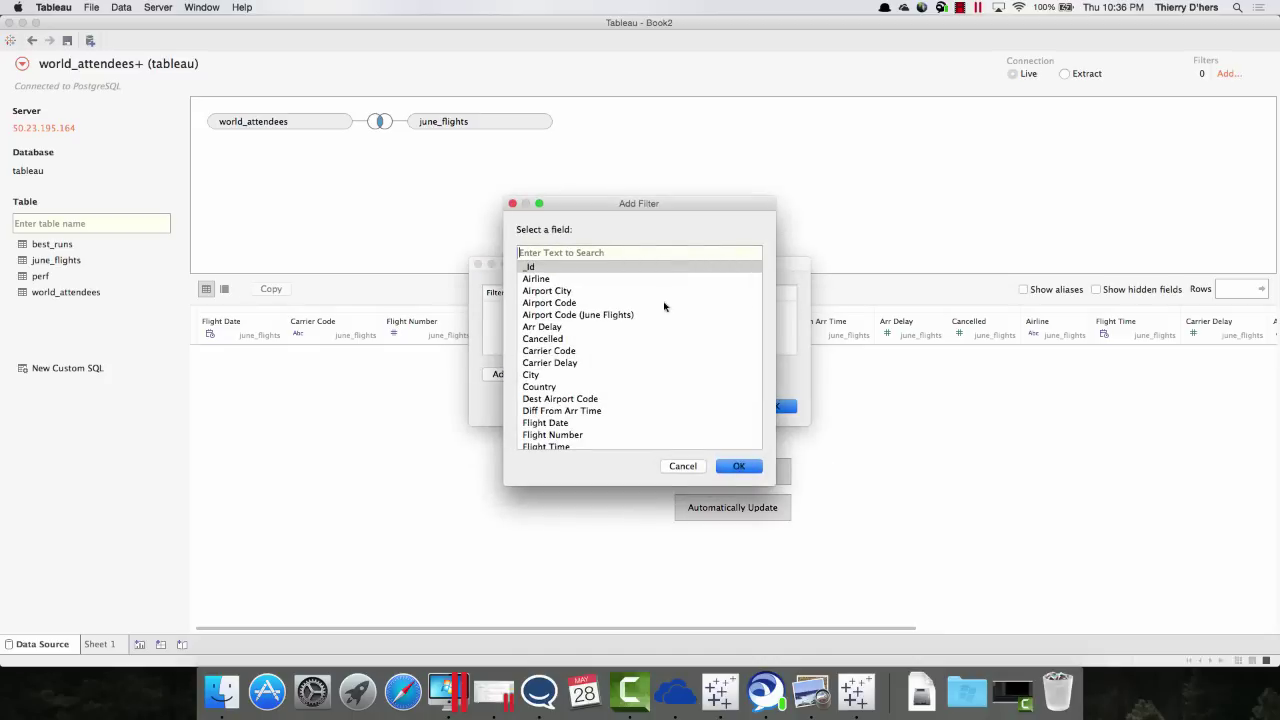
pyautogui.scroll(-3, 696, 417)
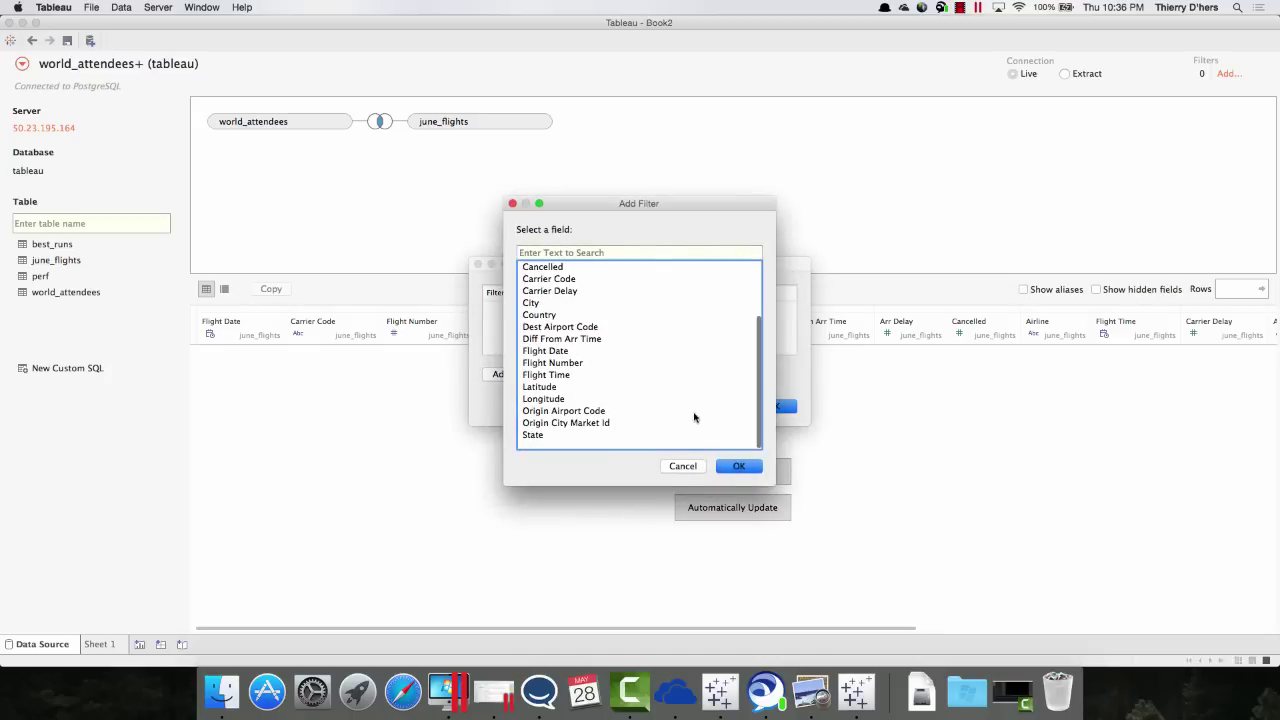
pyautogui.click(559, 424)
pyautogui.click(740, 467)
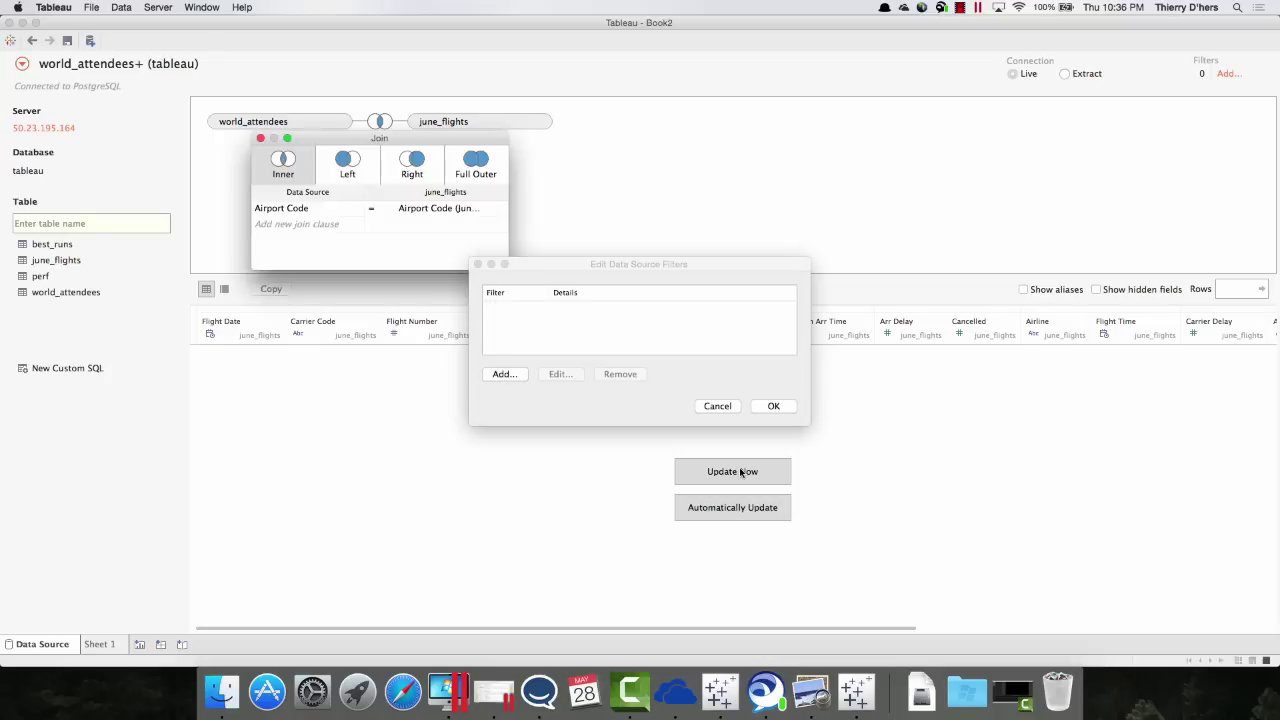
# Search for market id 31703, keep only that value, and confirm the filter
pyautogui.click(545, 218)
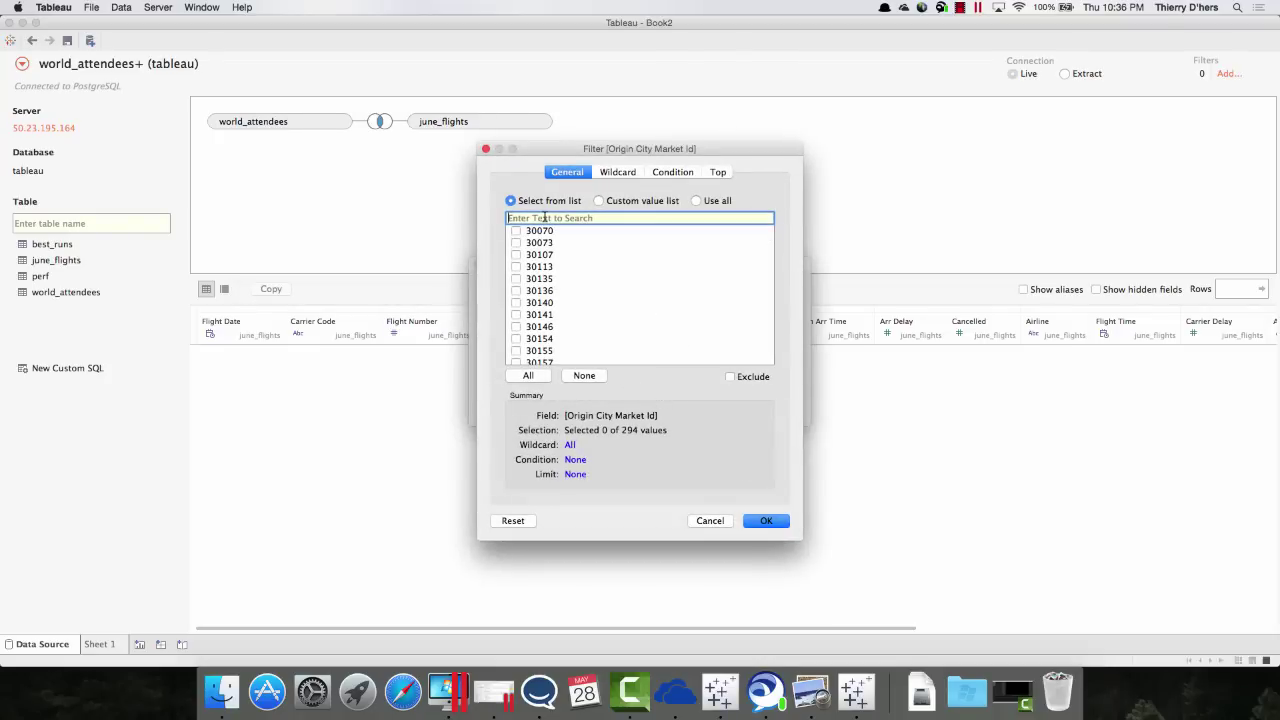
pyautogui.write('31703')
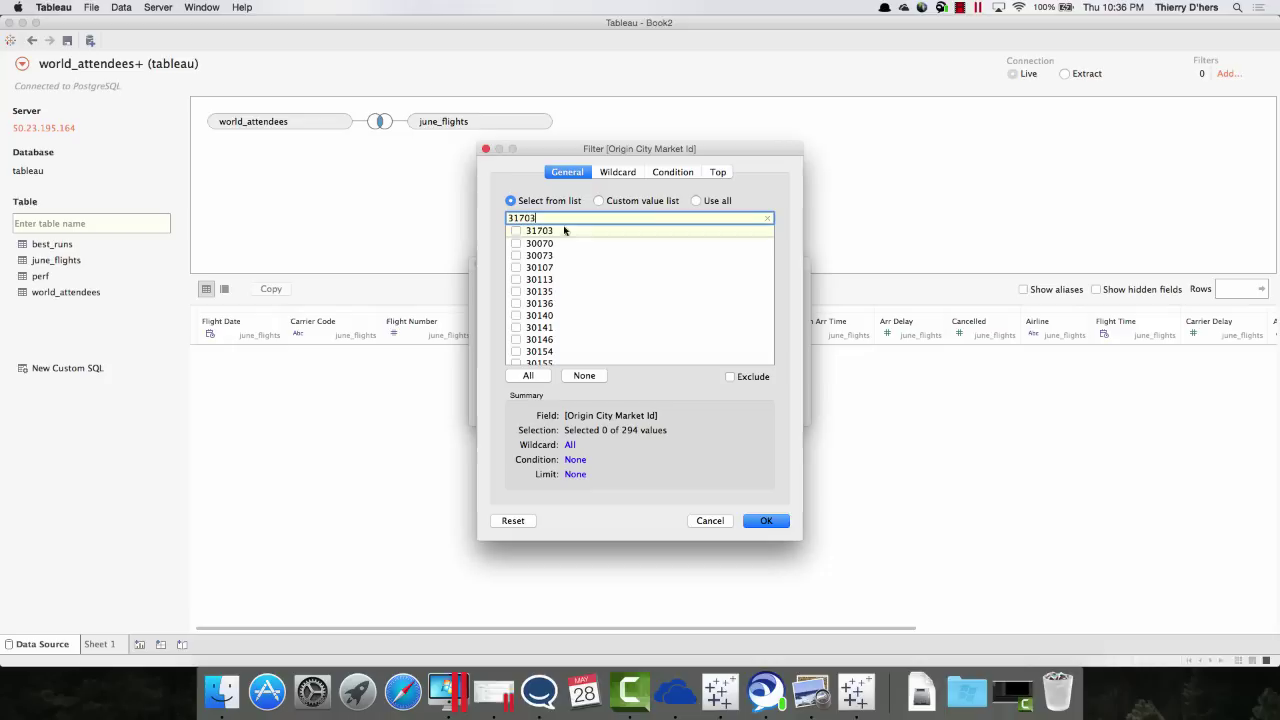
pyautogui.click(515, 231)
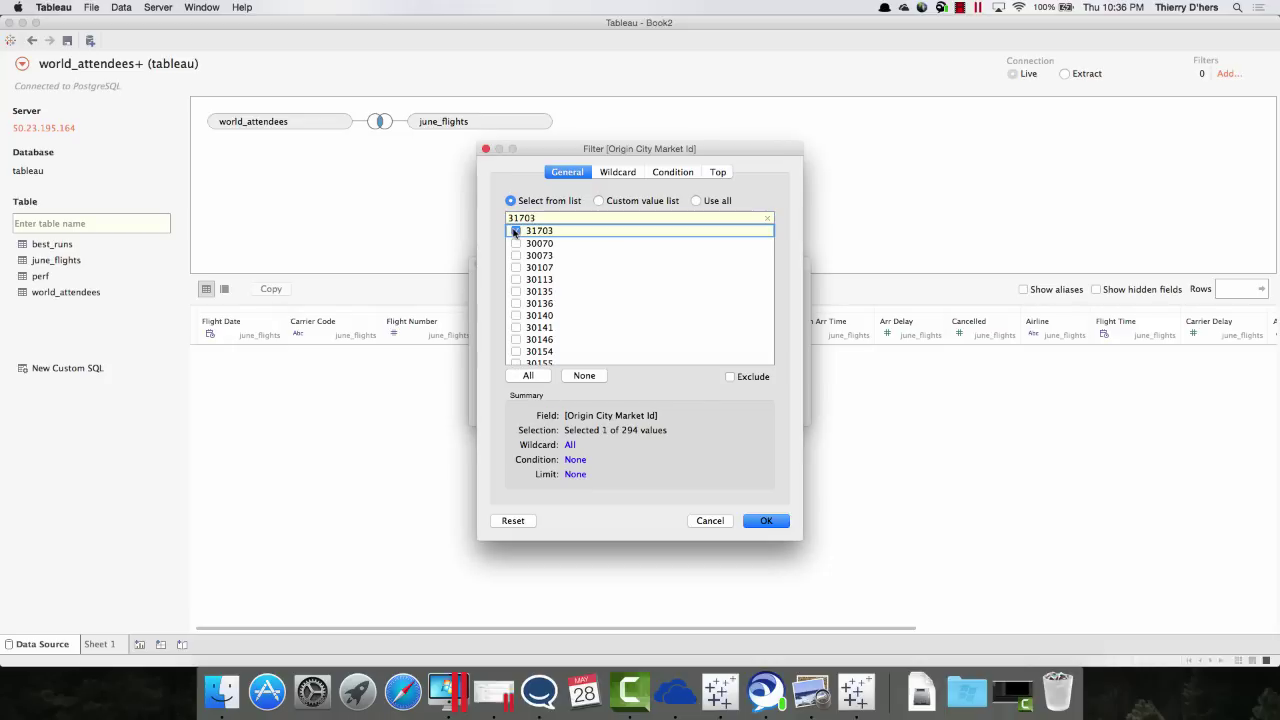
pyautogui.click(770, 521)
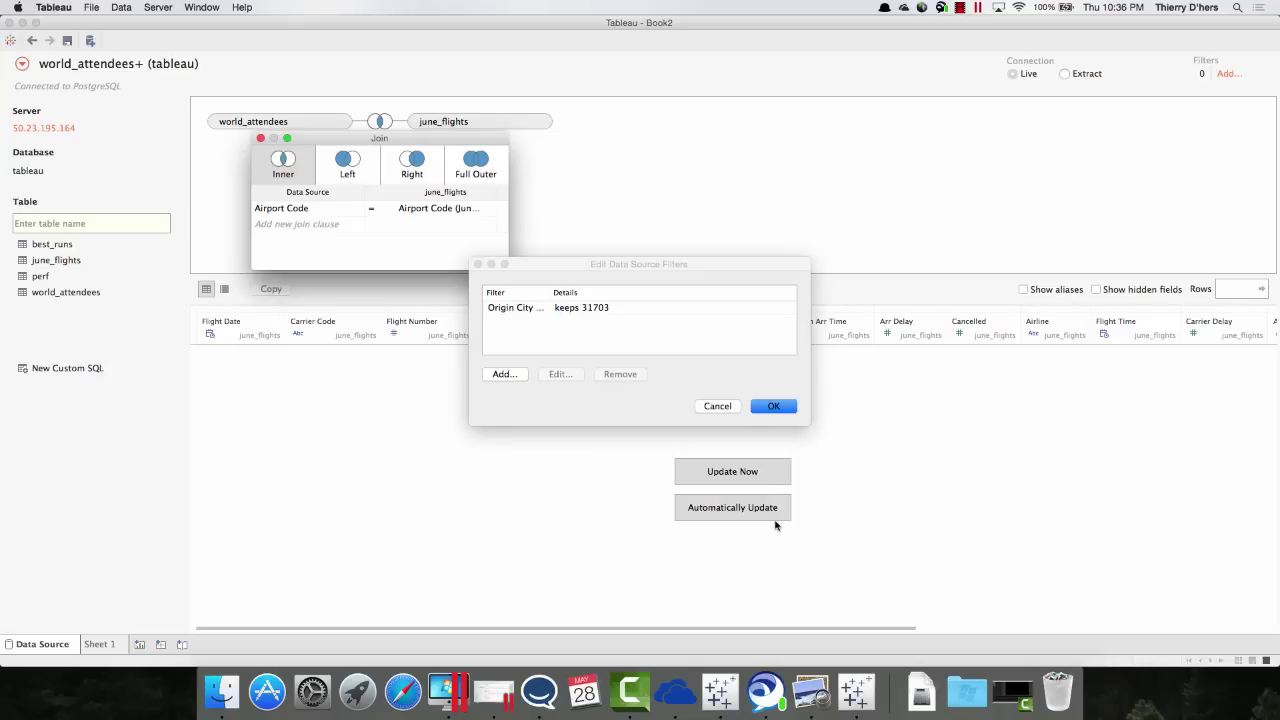
pyautogui.click(770, 408)
# On Sheet 1, chart Number of Records per Airport City as horizontal bars, sorted descending
pyautogui.click(106, 647)
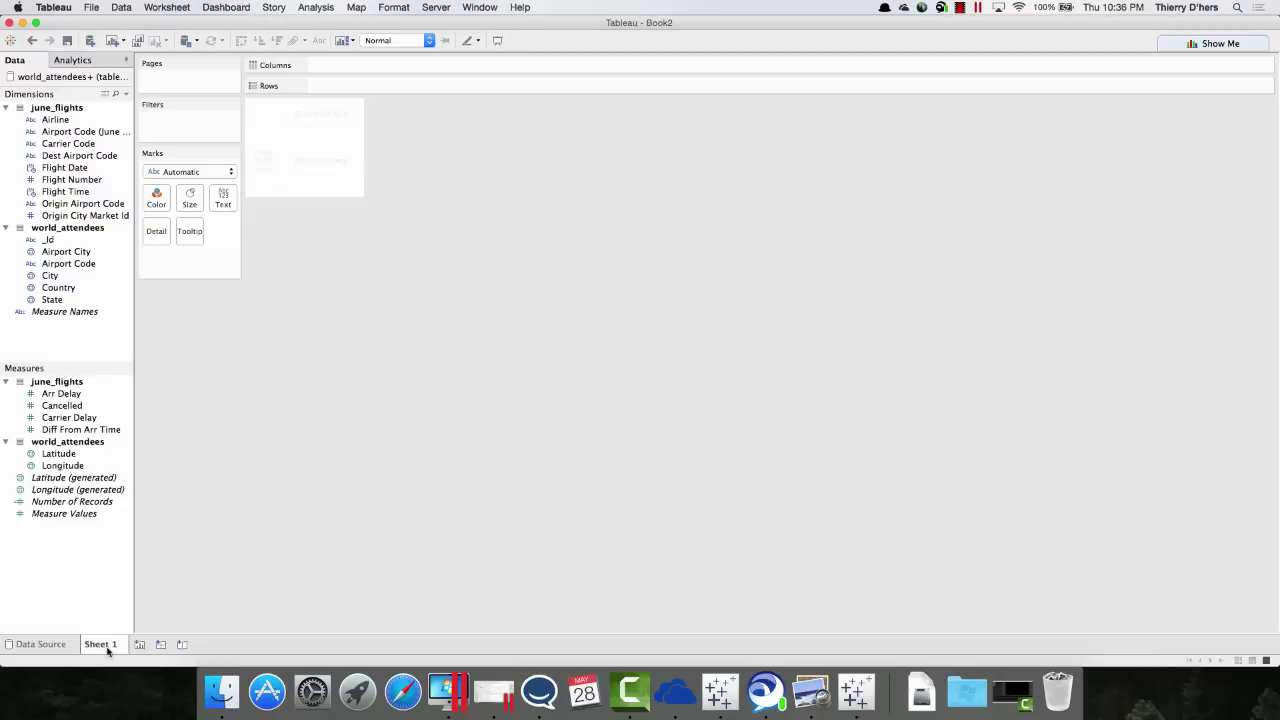
pyautogui.moveTo(72, 502)
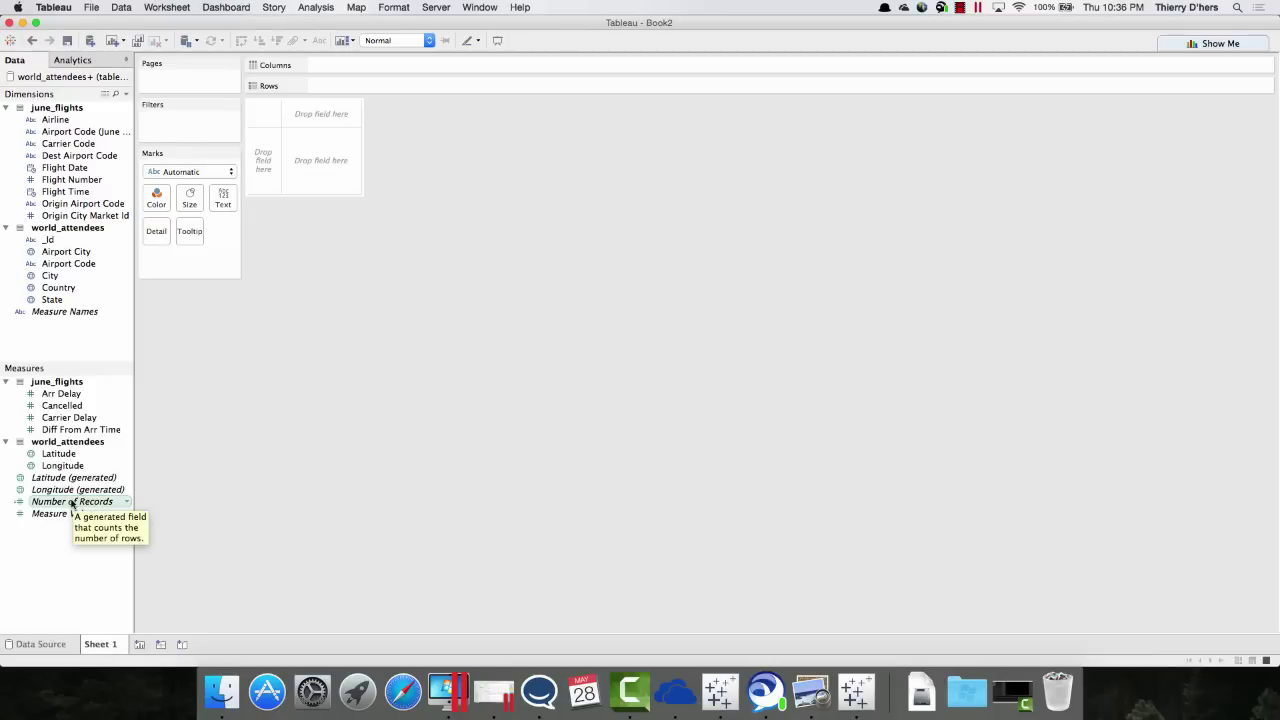
pyautogui.doubleClick(72, 502)
pyautogui.moveTo(303, 262)
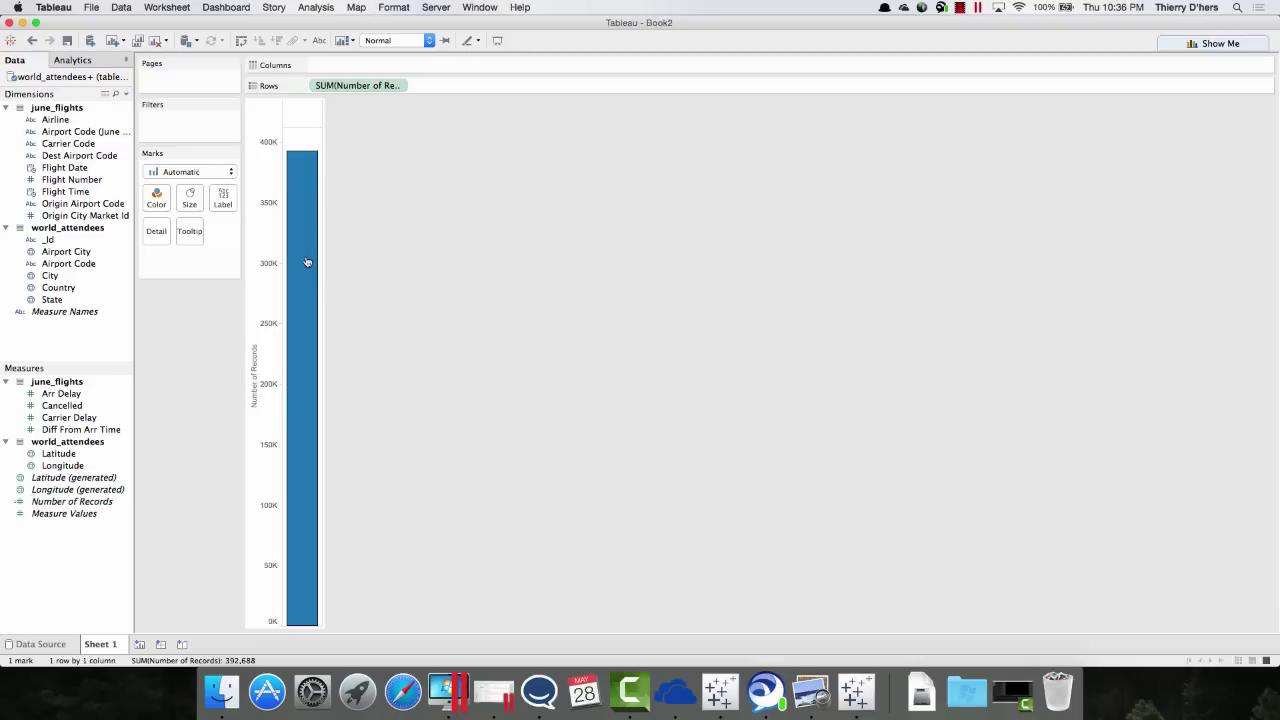
pyautogui.click(241, 40)
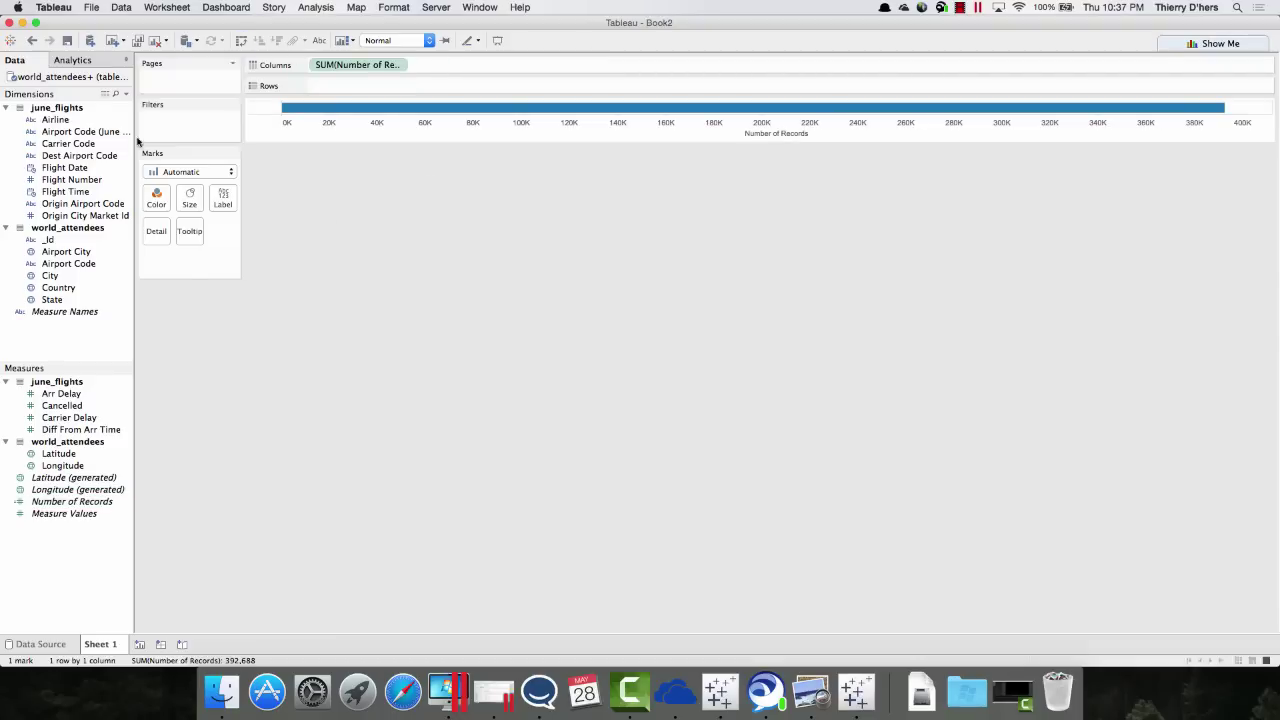
pyautogui.doubleClick(66, 253)
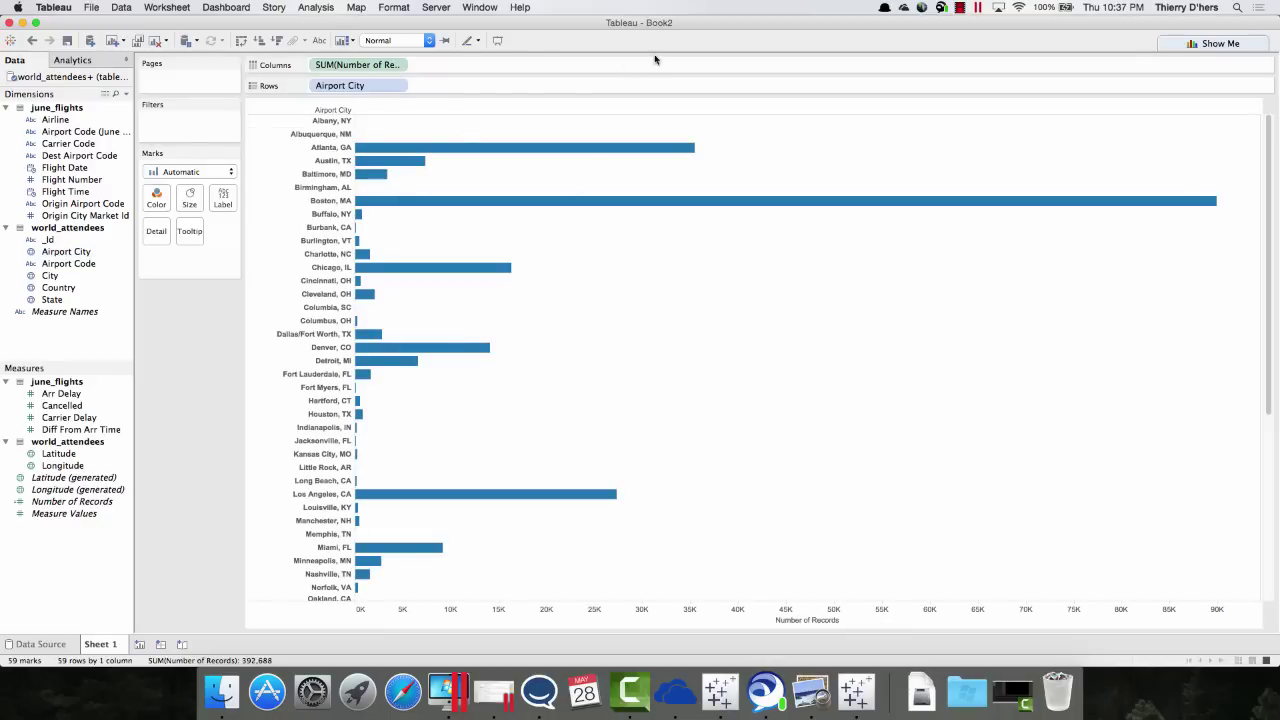
pyautogui.click(807, 108)
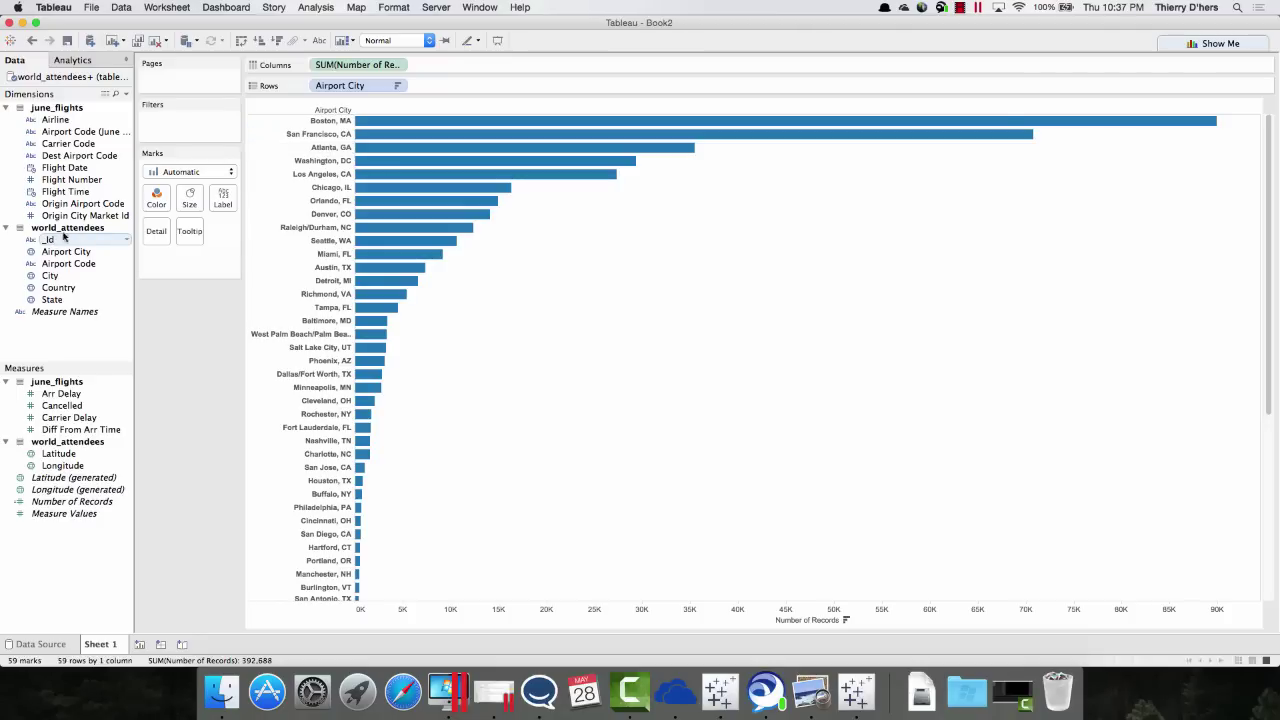
# Add CNTD(_Id) bars sorted descending, then add SUM(Cancelled) bars per airport city
pyautogui.moveTo(73, 240); pyautogui.dragTo(57, 460)
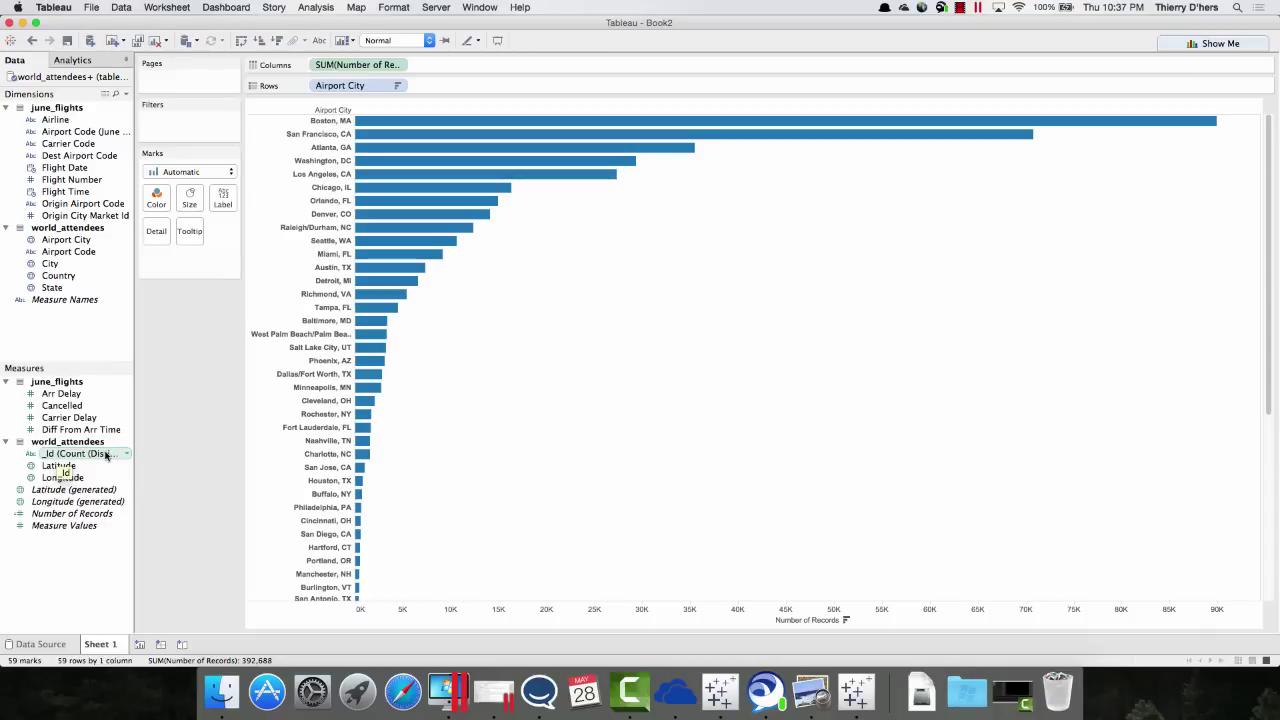
pyautogui.moveTo(107, 455); pyautogui.dragTo(533, 69)
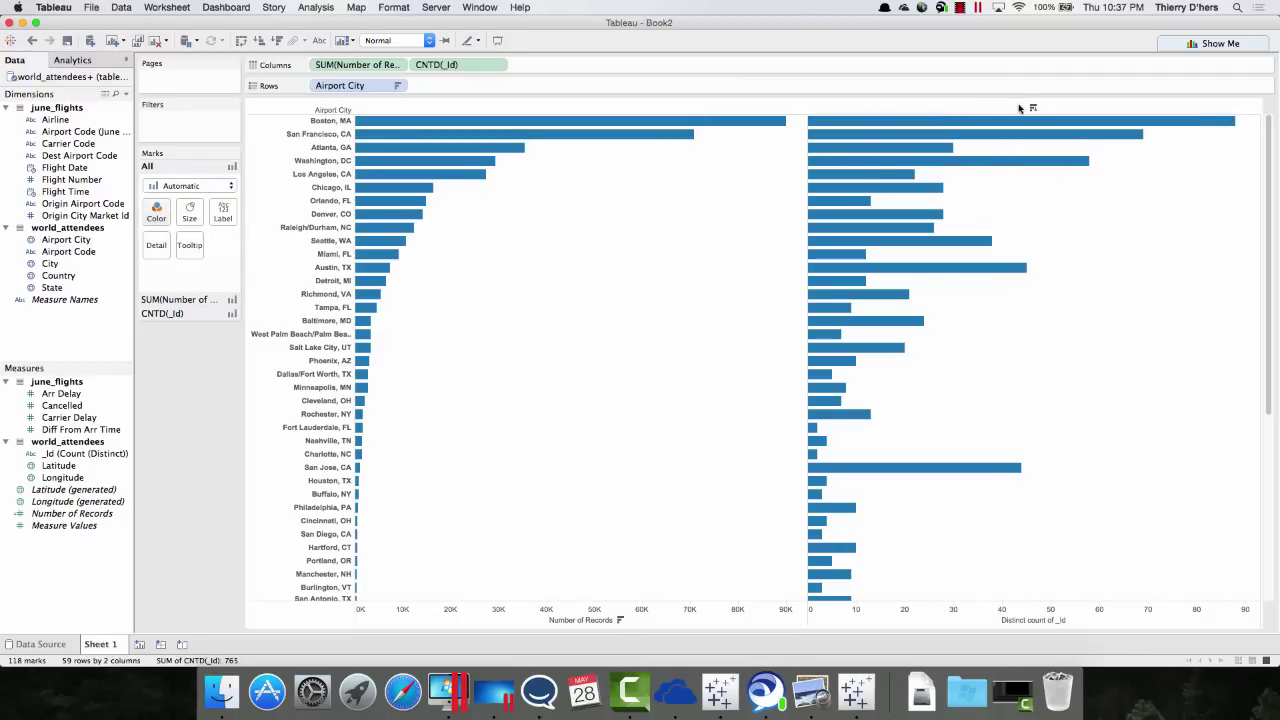
pyautogui.click(1032, 109)
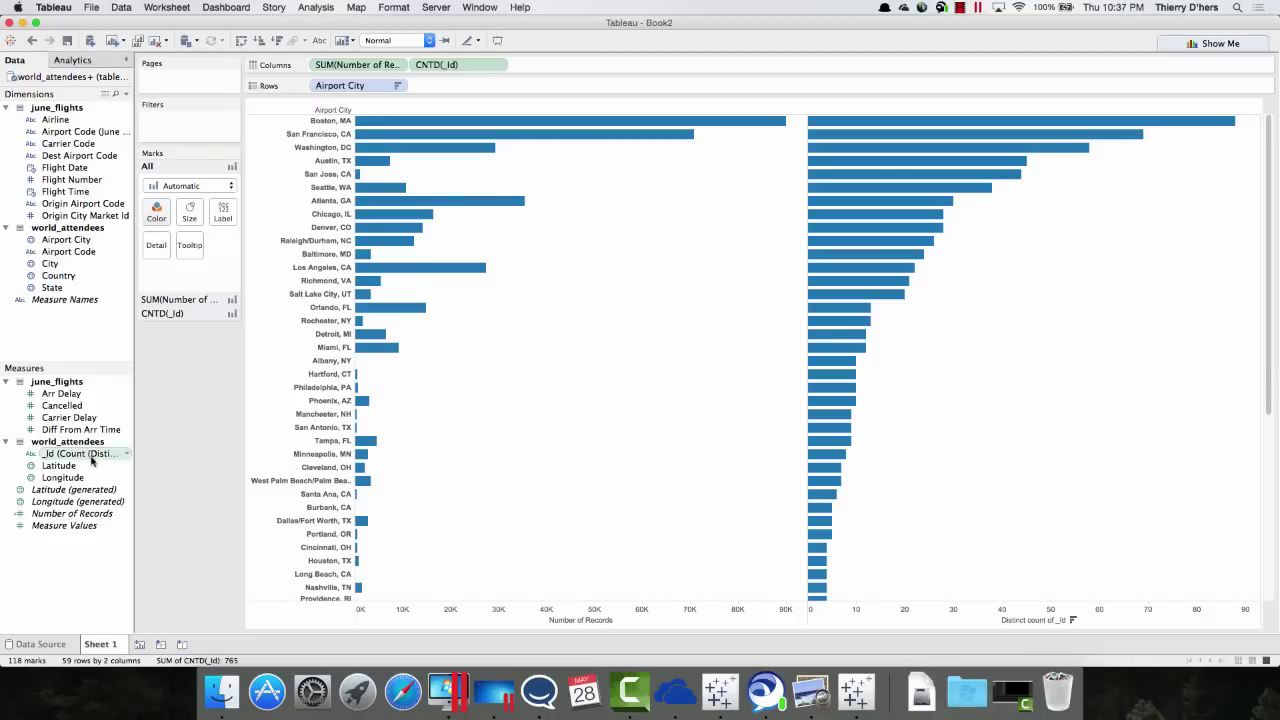
pyautogui.moveTo(60, 405); pyautogui.dragTo(648, 66)
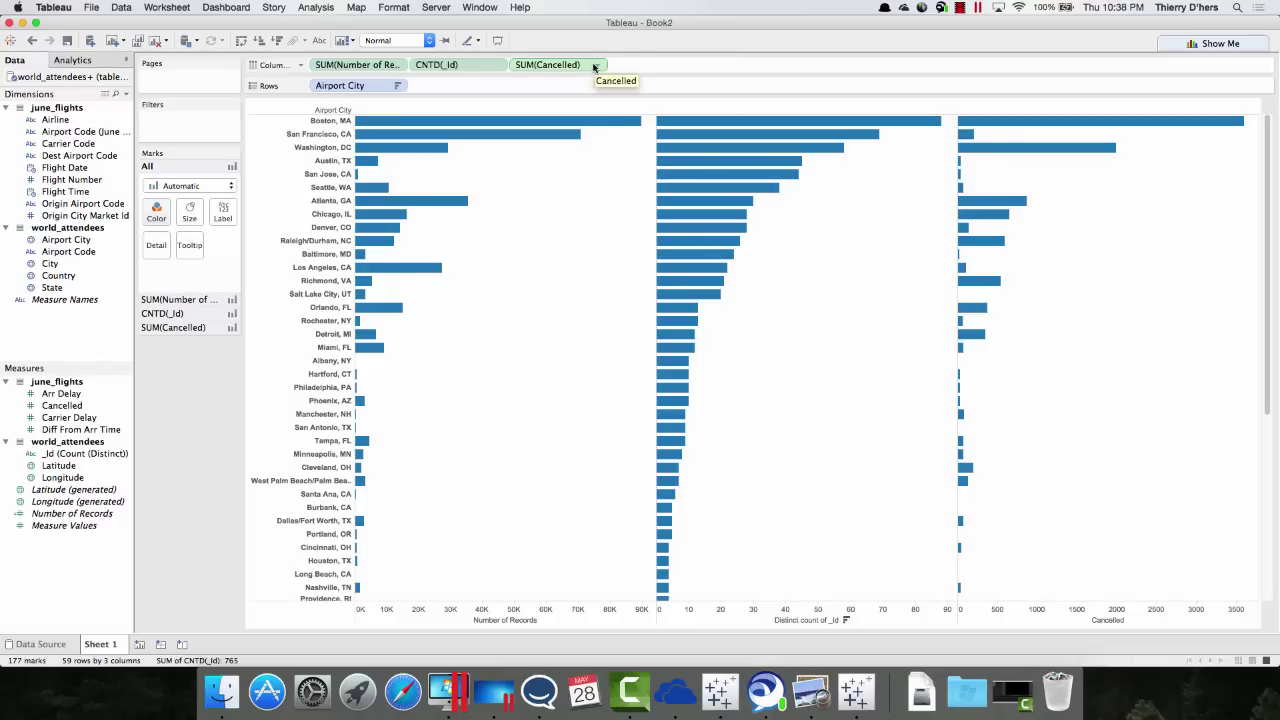
# Edit the Cancelled pill into SUM(Cancelled) / SUM(Number of Records) * 100
pyautogui.moveTo(598, 65)
pyautogui.click(600, 65)
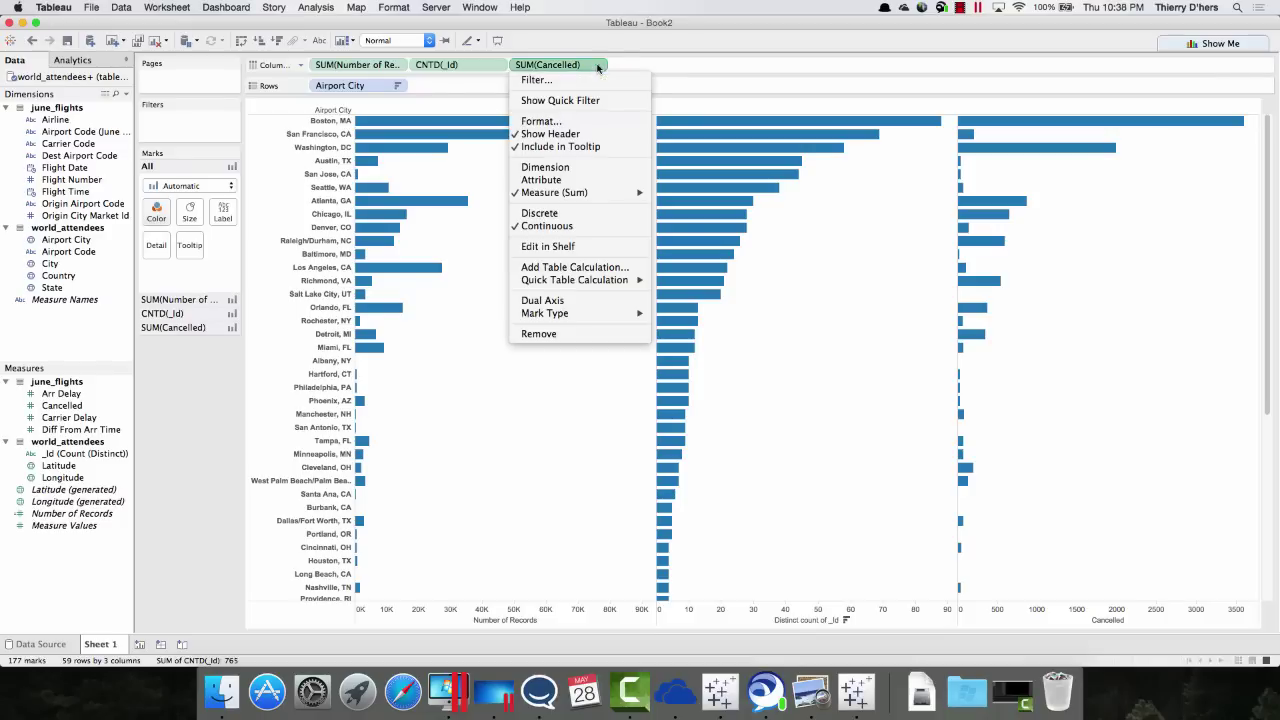
pyautogui.click(563, 248)
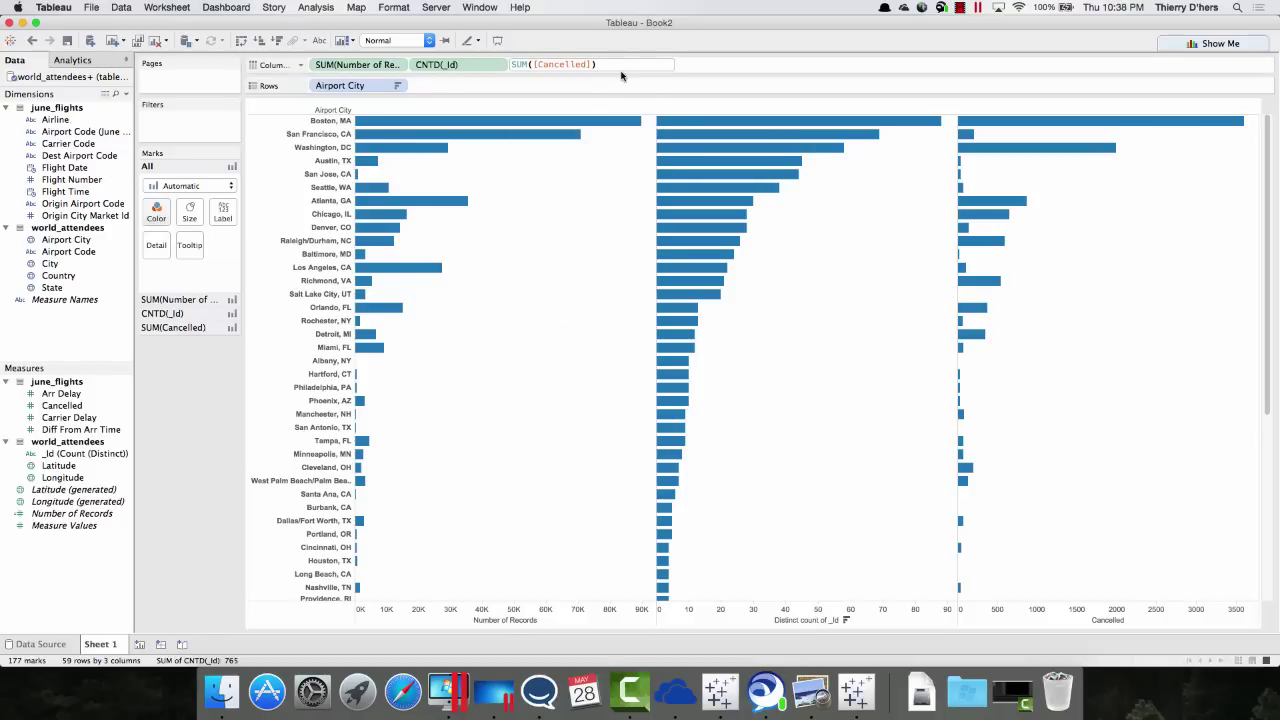
pyautogui.write('/')
pyautogui.moveTo(377, 65); pyautogui.dragTo(625, 67)
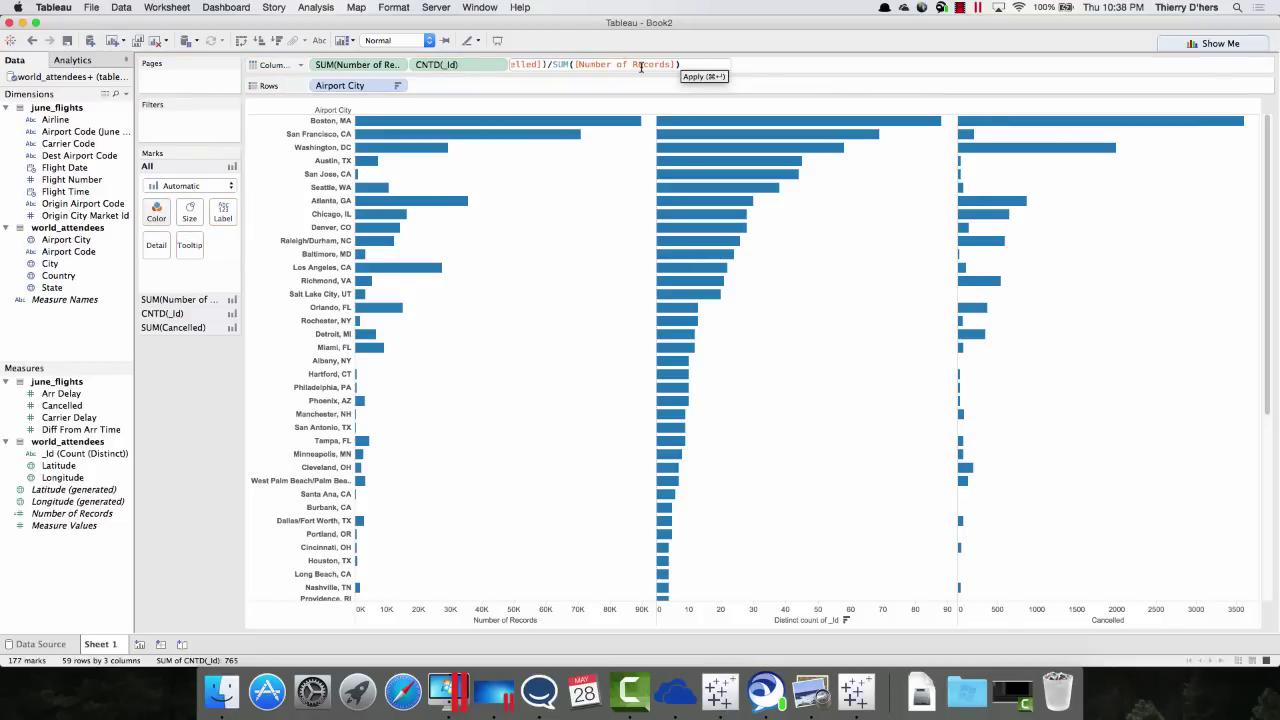
pyautogui.write('*100')
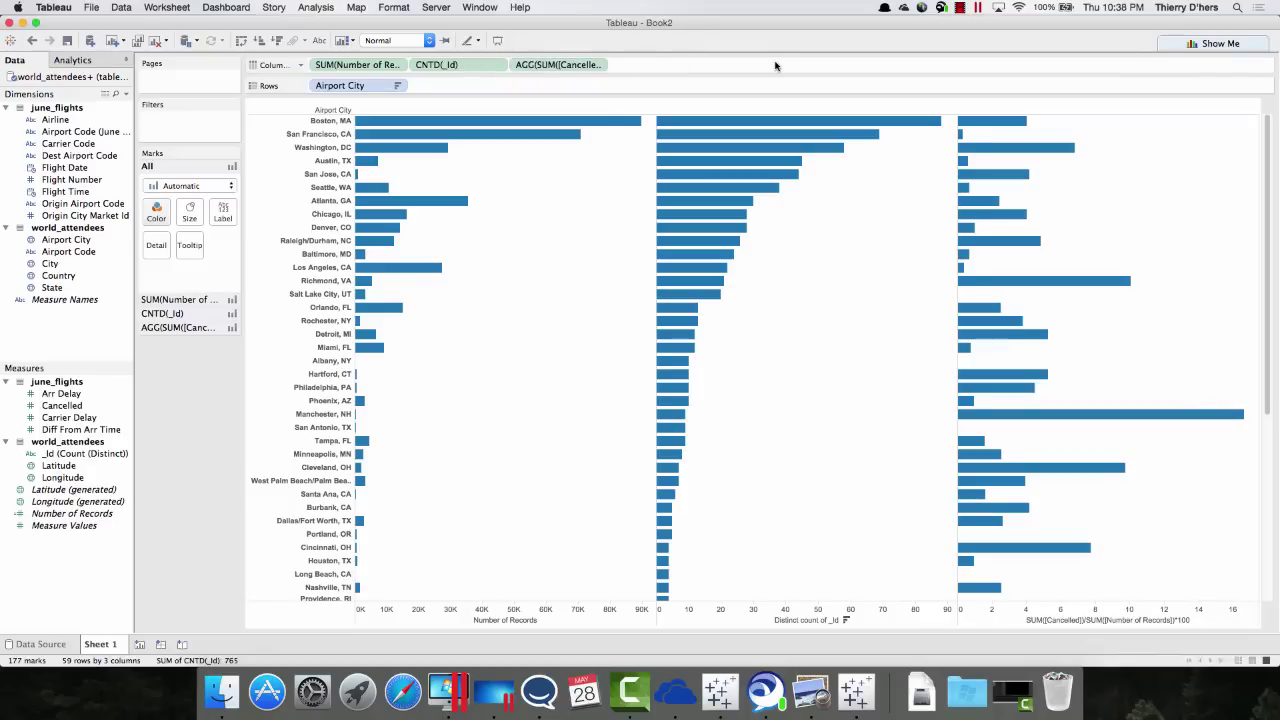
pyautogui.moveTo(355, 65)
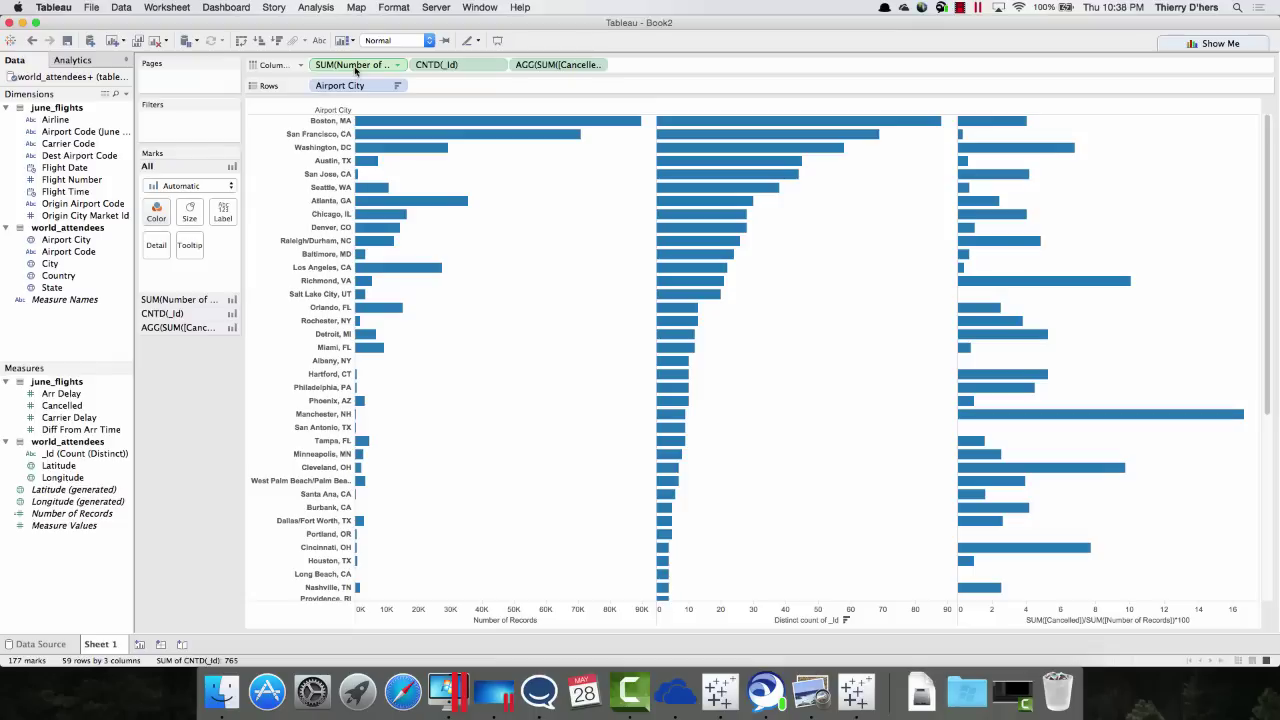
# Remove the Number of Records bars and colour bars by cancellation % using reversed Red-Green Diverging
pyautogui.moveTo(355, 68); pyautogui.dragTo(211, 366)
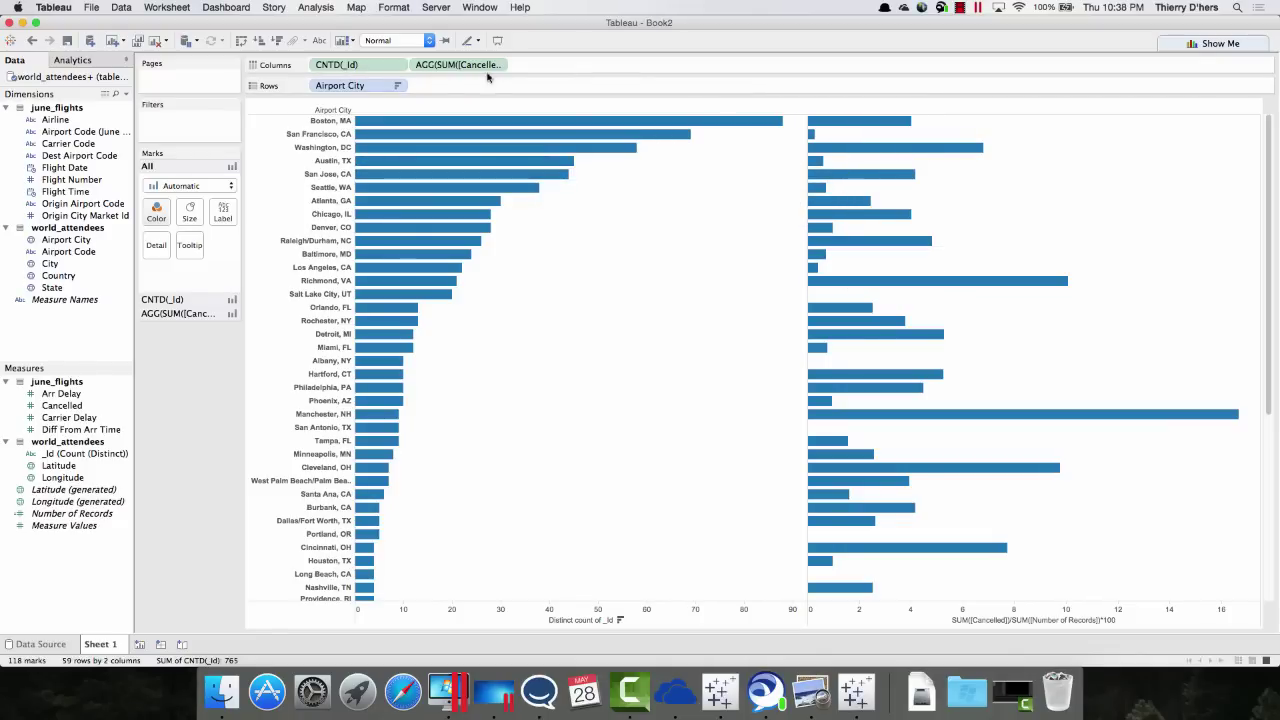
pyautogui.moveTo(460, 66); pyautogui.dragTo(161, 205)
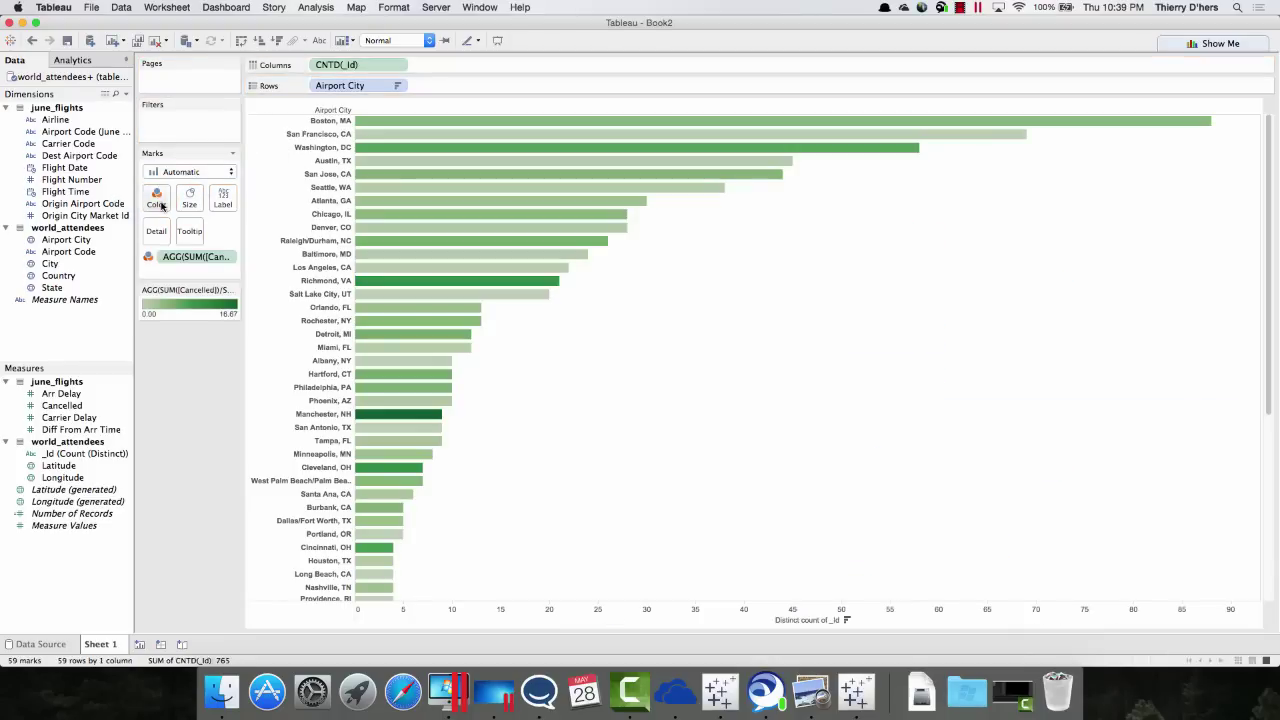
pyautogui.moveTo(189, 290)
pyautogui.click(235, 291)
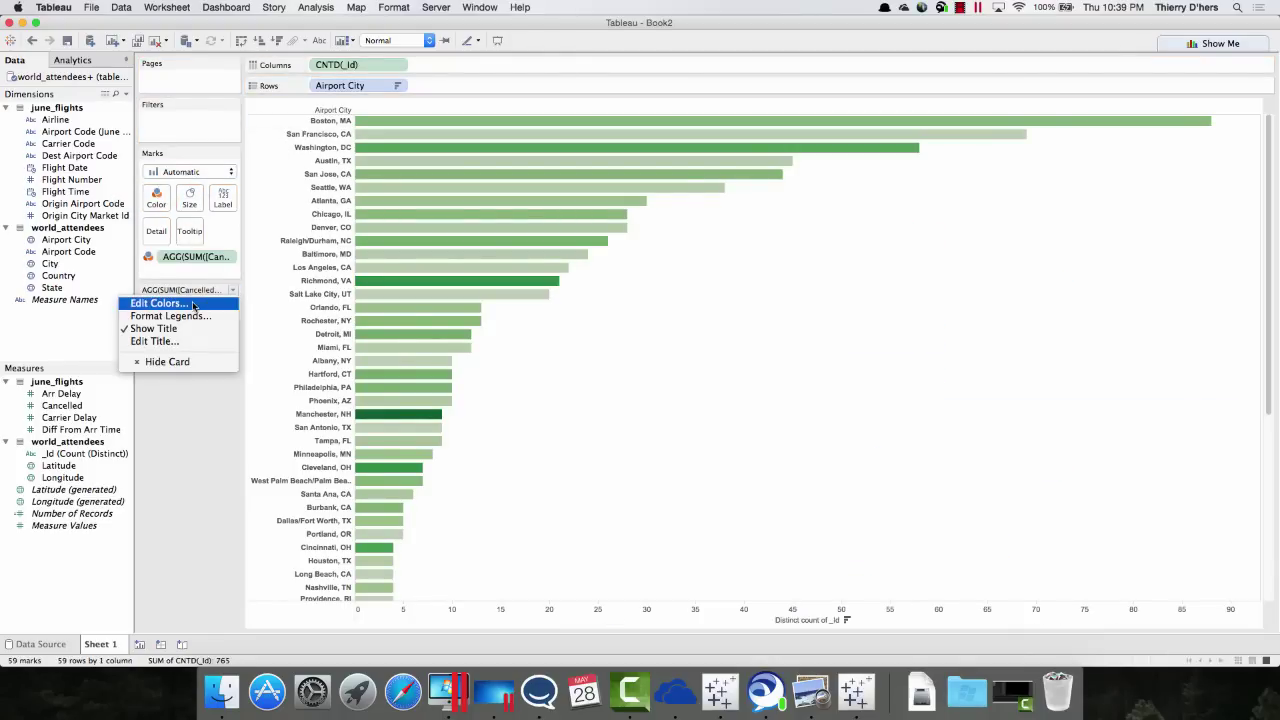
pyautogui.click(193, 302)
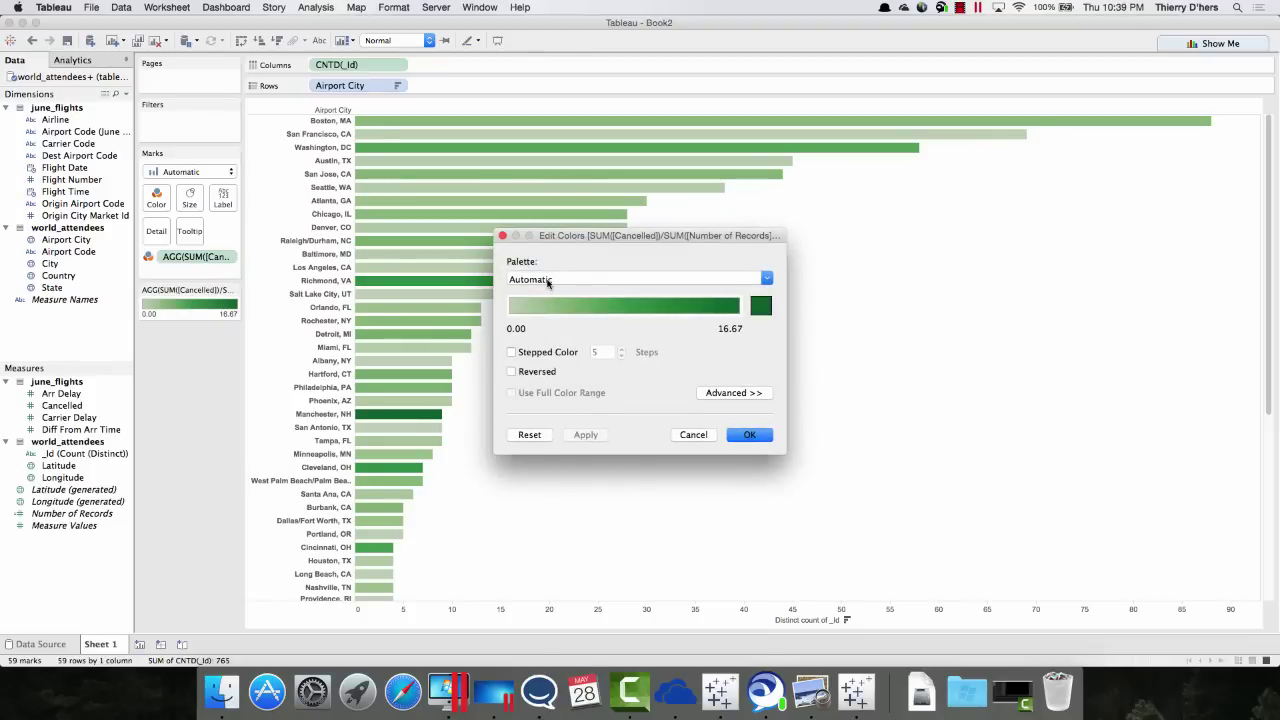
pyautogui.click(550, 283)
pyautogui.click(530, 370)
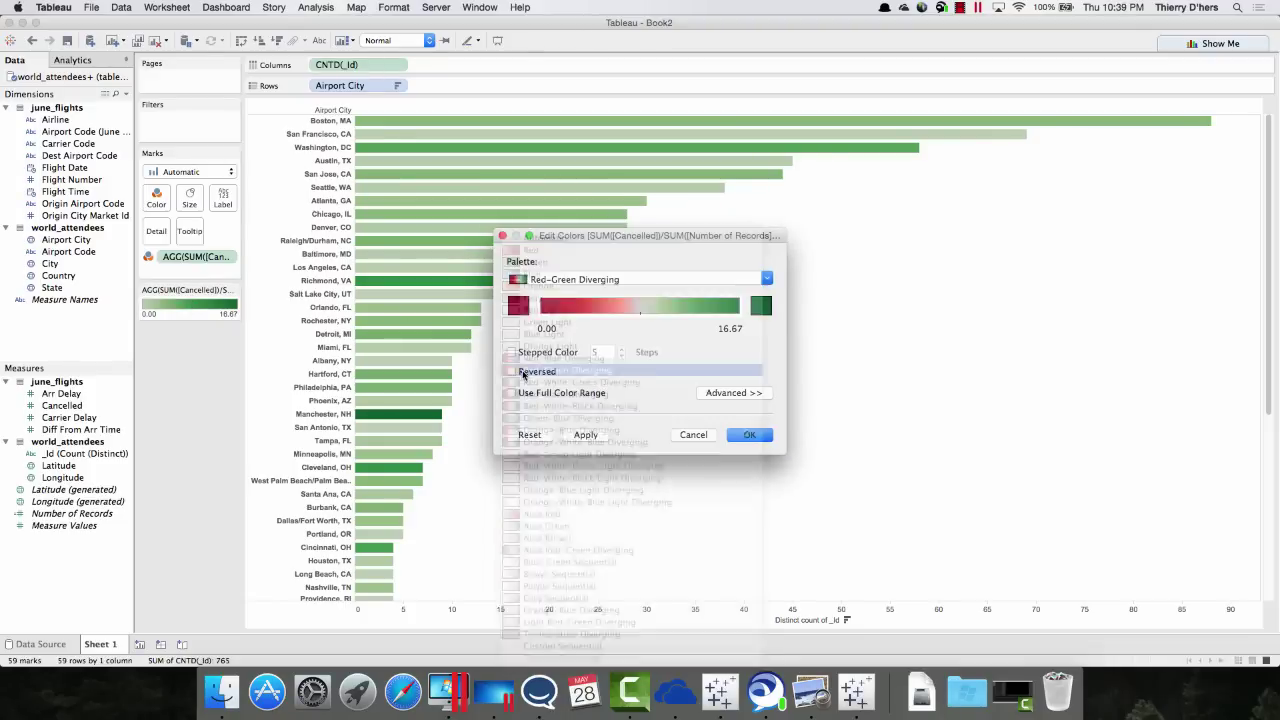
pyautogui.click(512, 371)
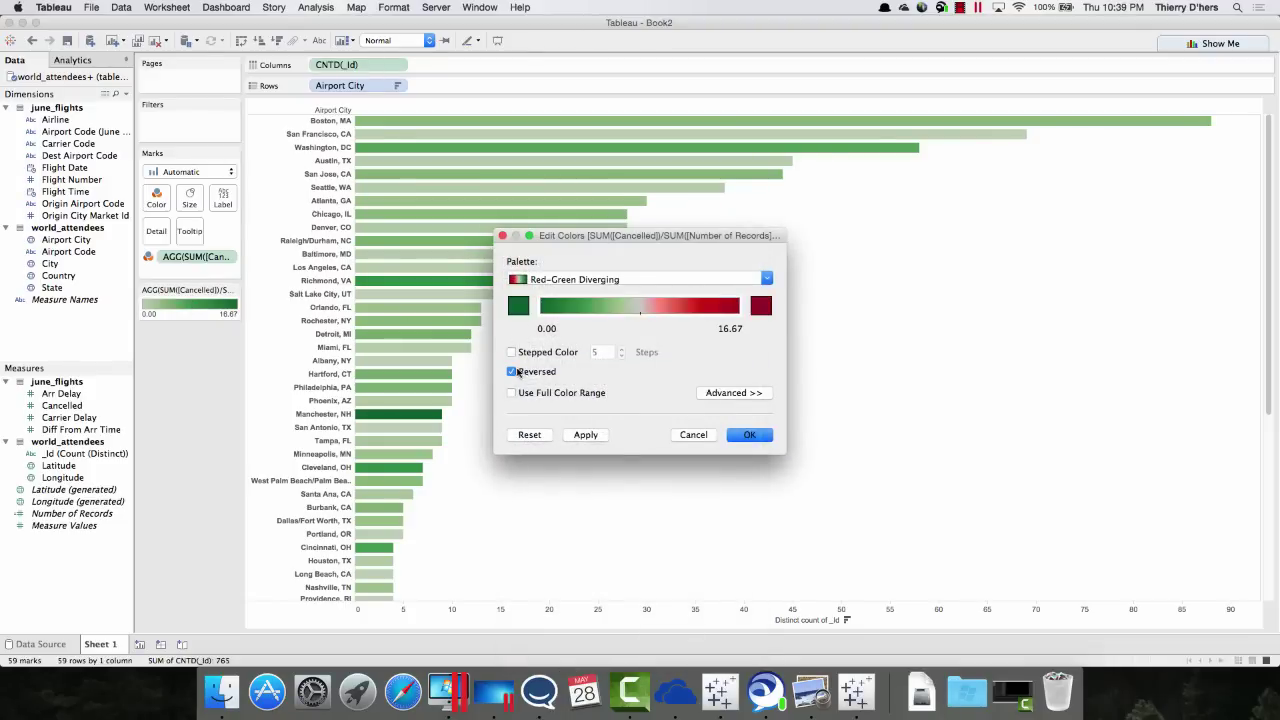
pyautogui.click(748, 435)
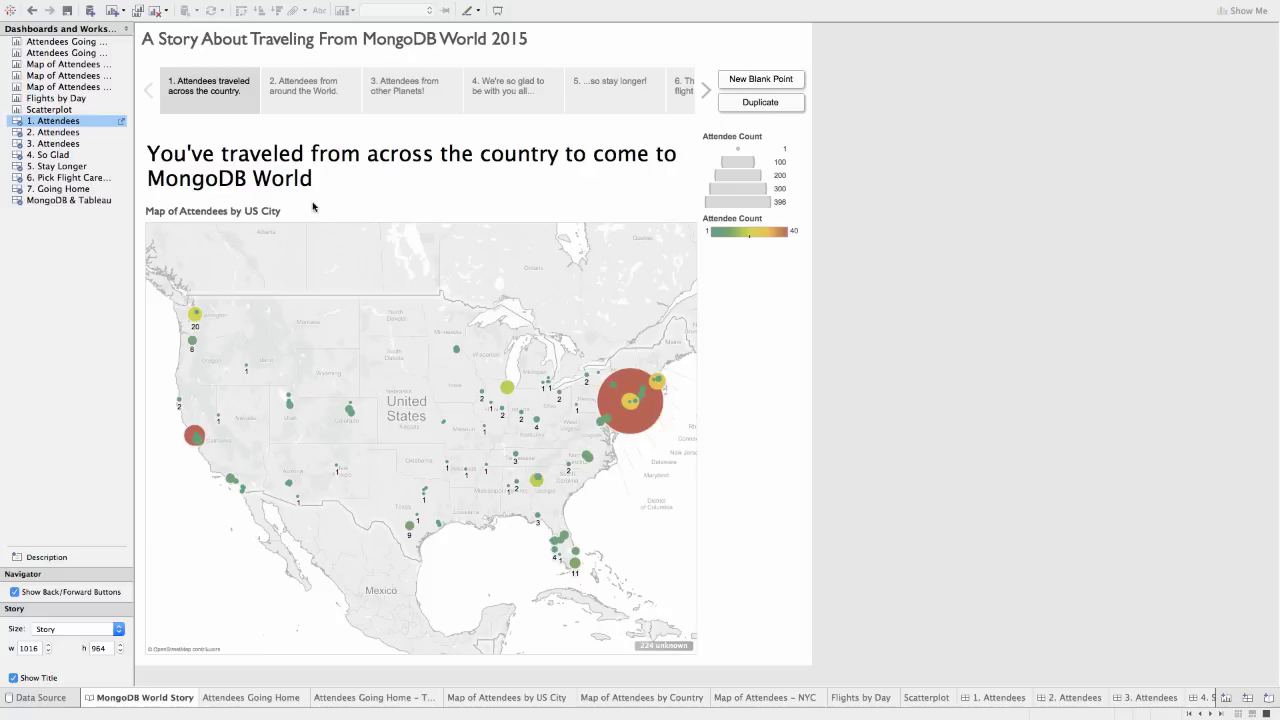
# Advance the story through points 2, 3, 4 and 5 to the weekday cancellation chart
pyautogui.click(289, 99)
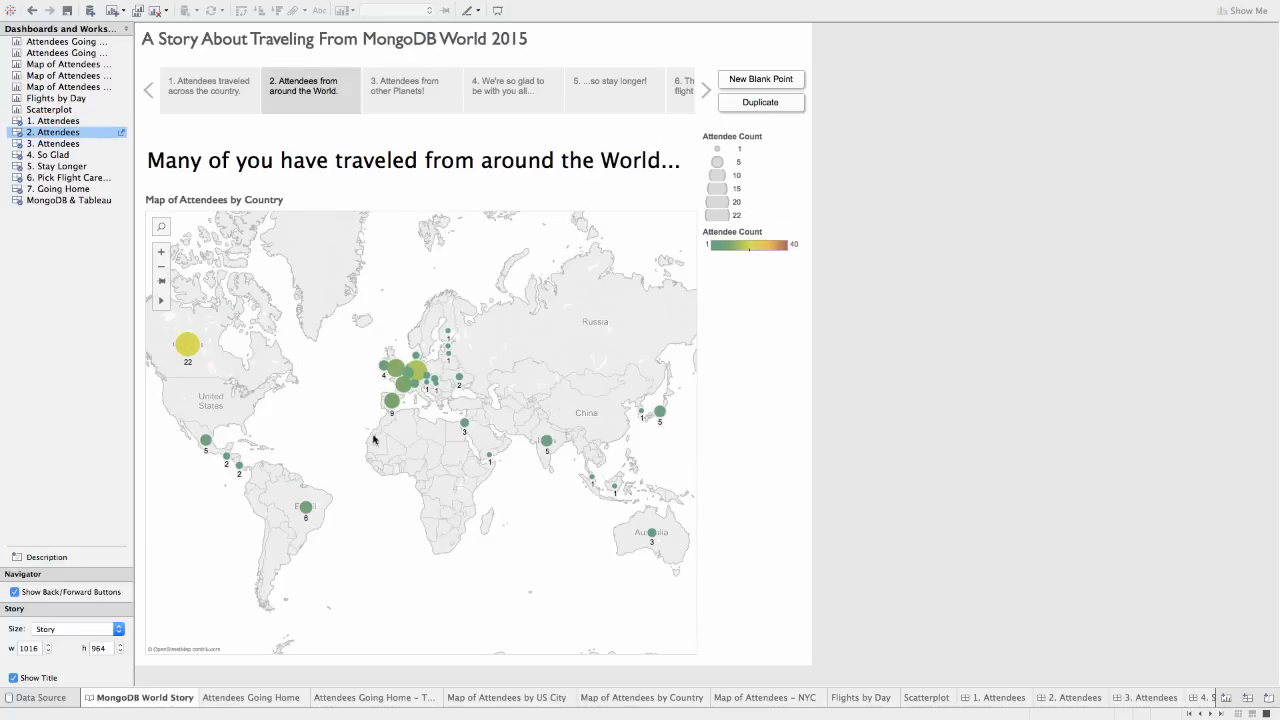
pyautogui.click(383, 82)
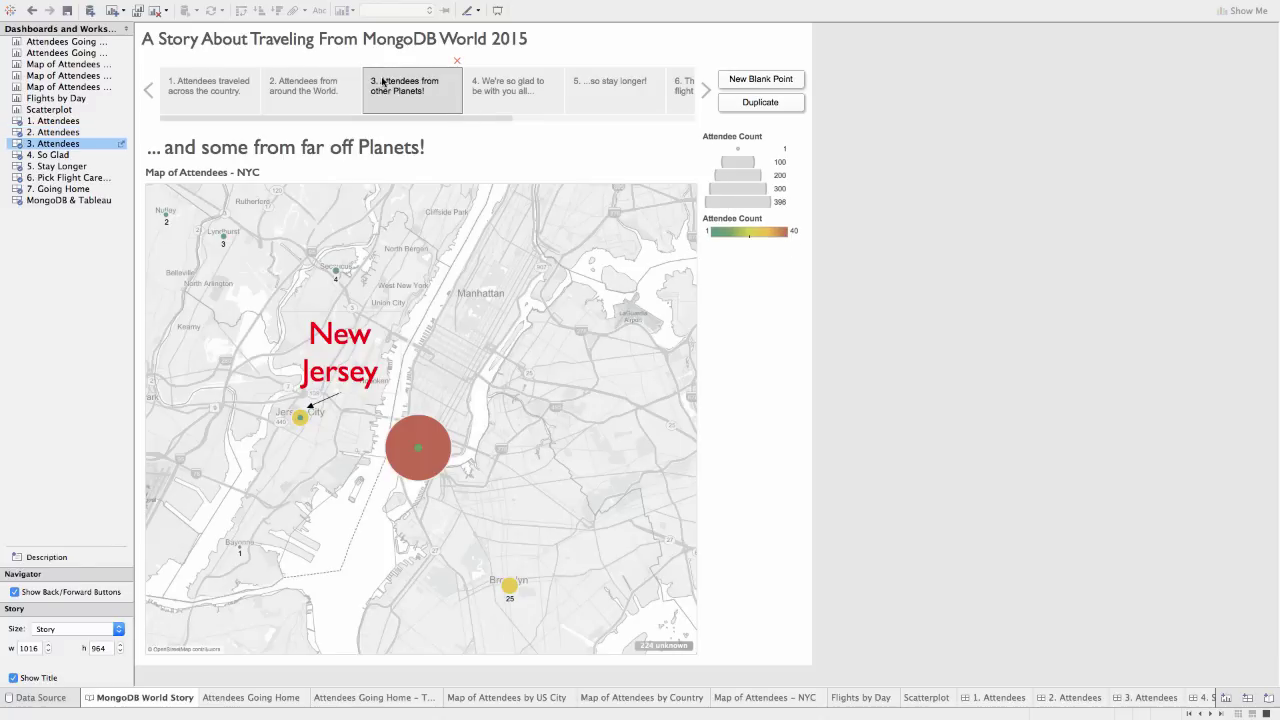
pyautogui.click(495, 108)
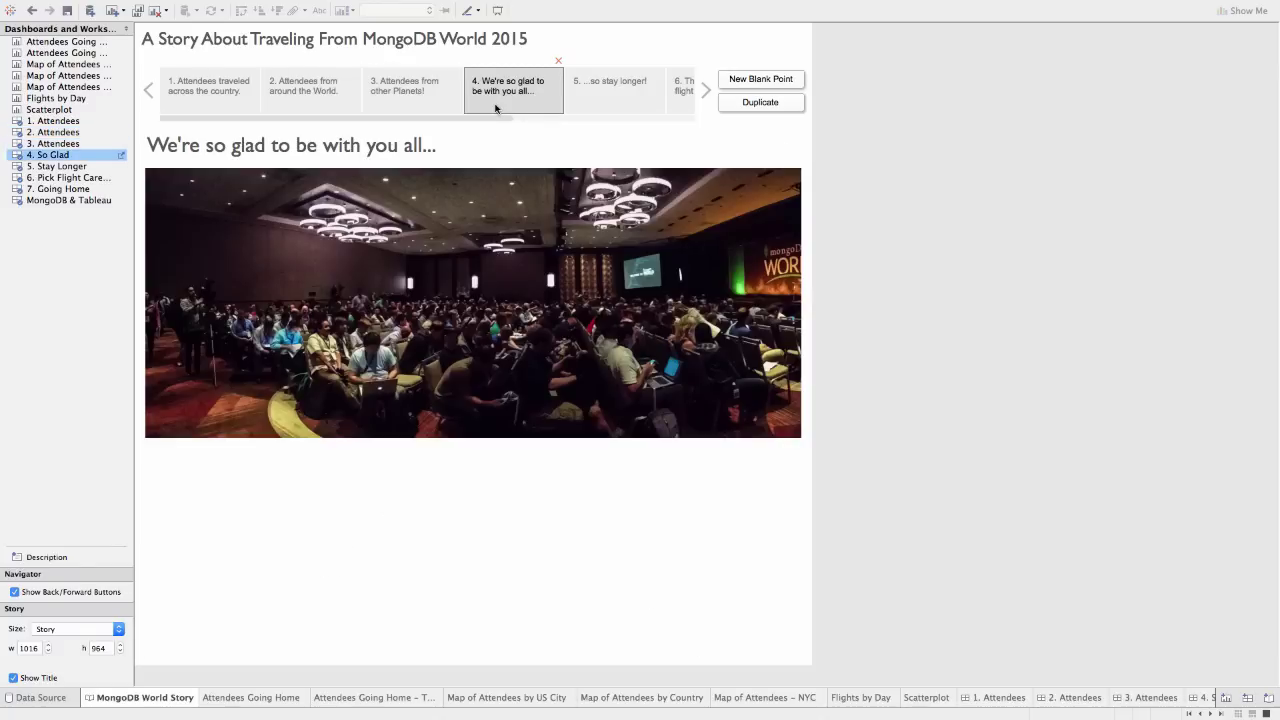
pyautogui.click(583, 104)
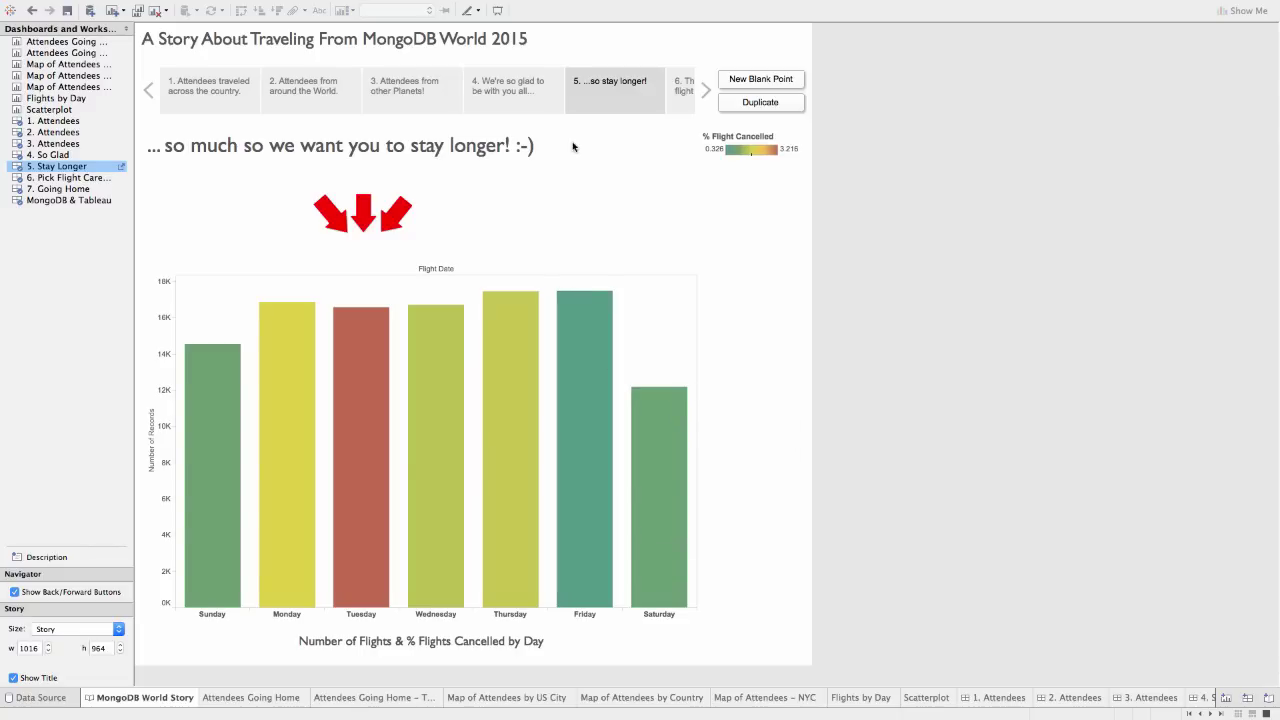
# On story point 6 filter the map to San Francisco, then advance to points 7 and 8
pyautogui.click(673, 111)
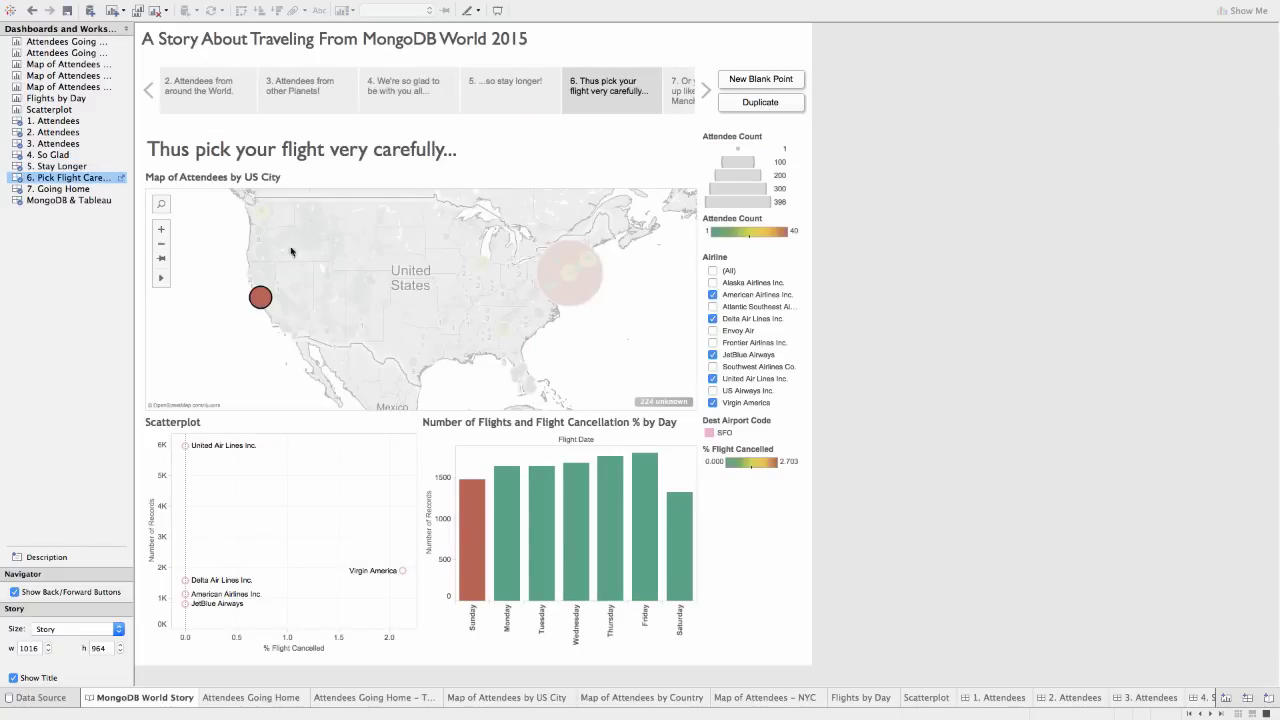
pyautogui.click(276, 263)
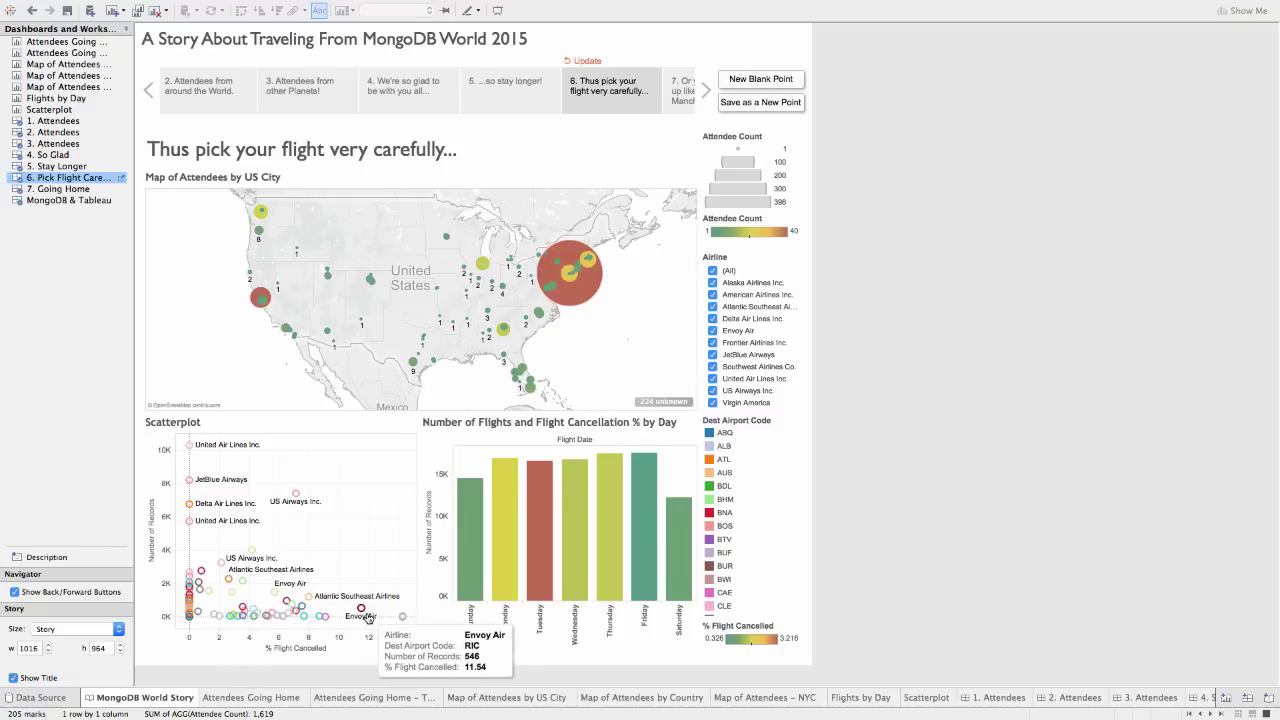
pyautogui.moveTo(260, 297)
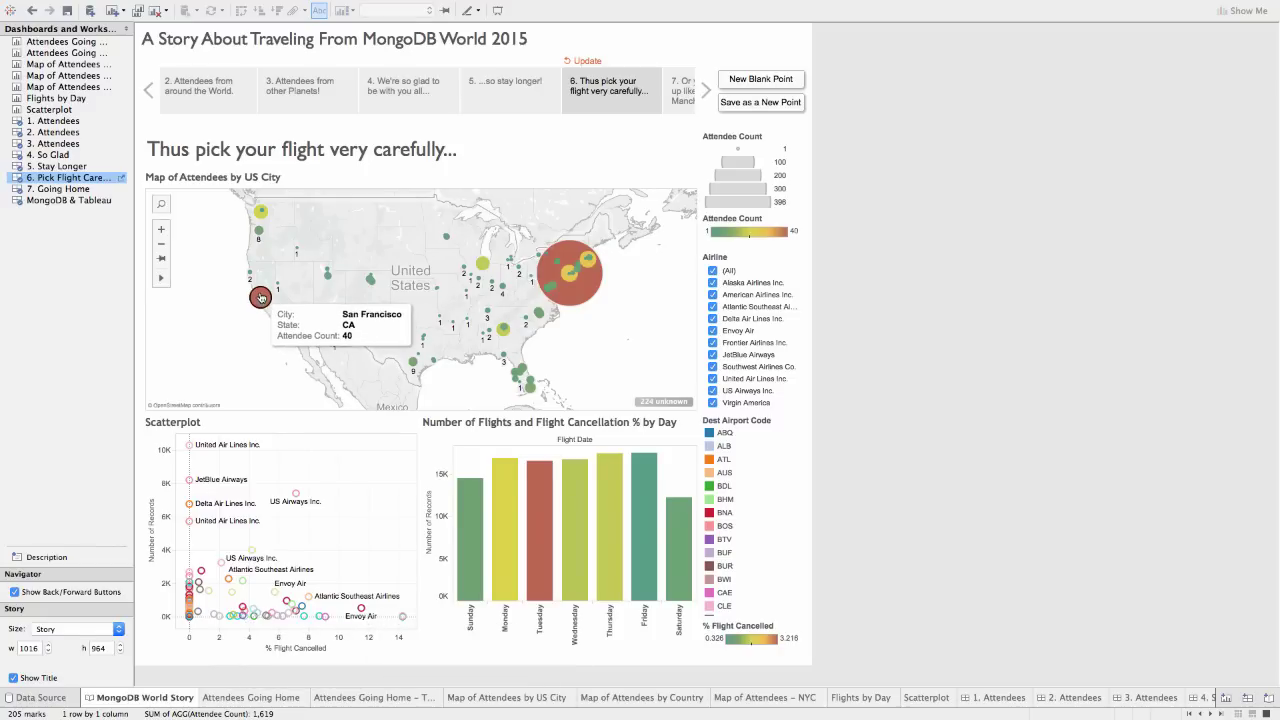
pyautogui.click(260, 297)
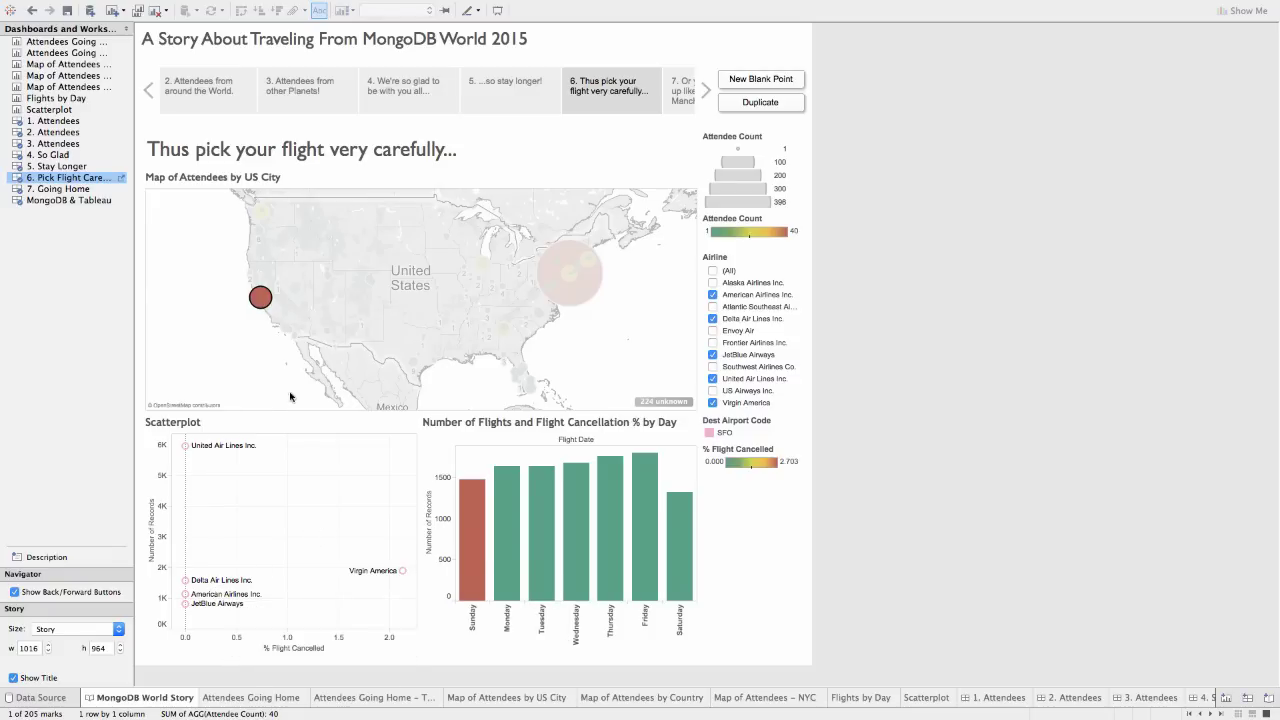
pyautogui.click(680, 100)
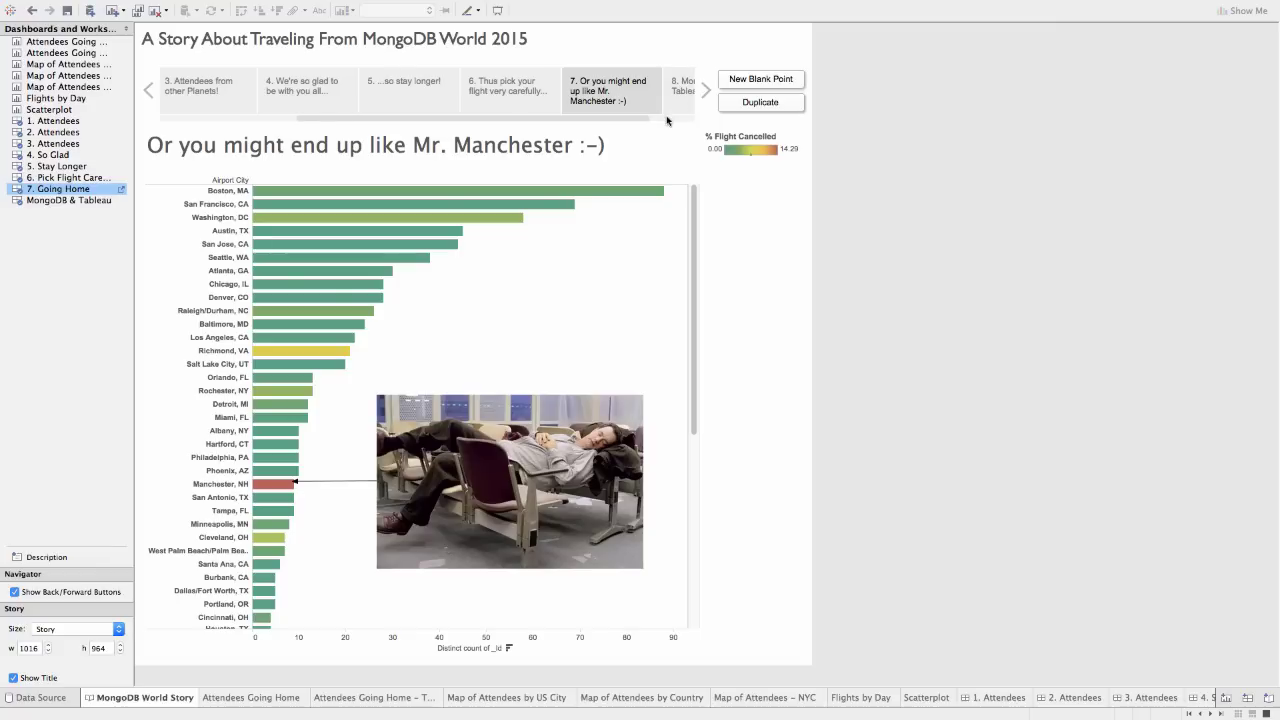
pyautogui.click(672, 98)
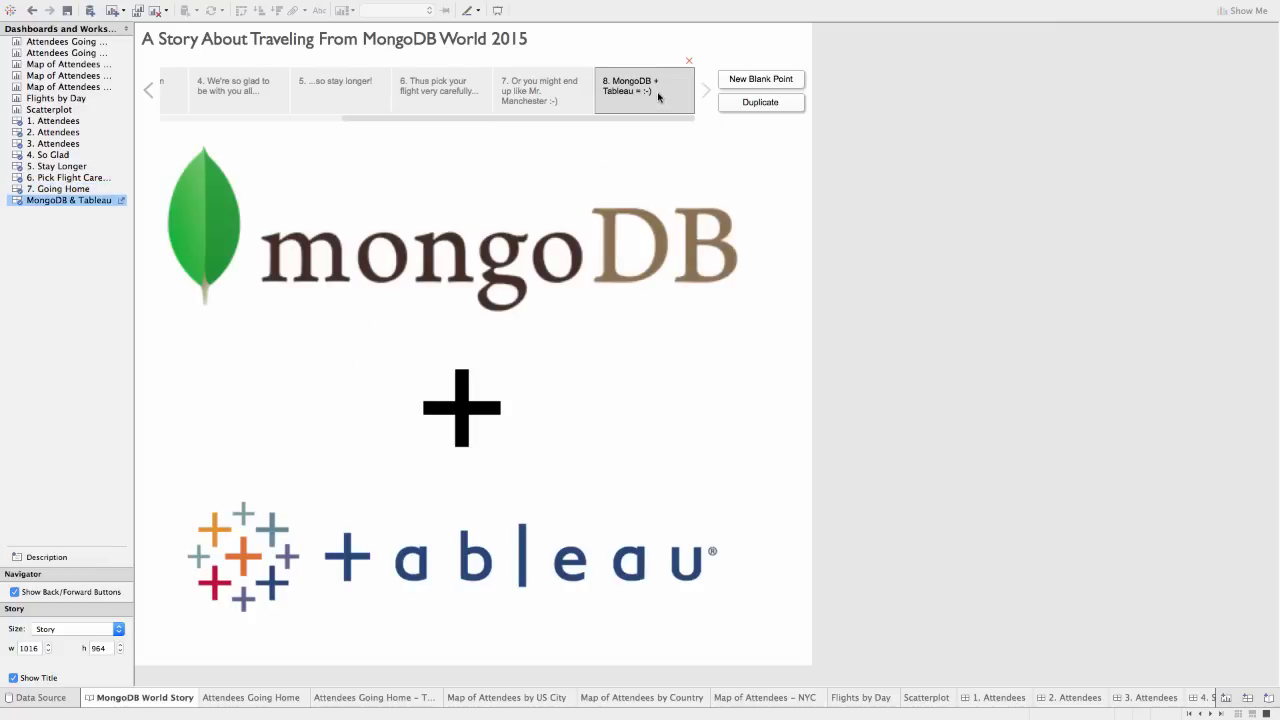